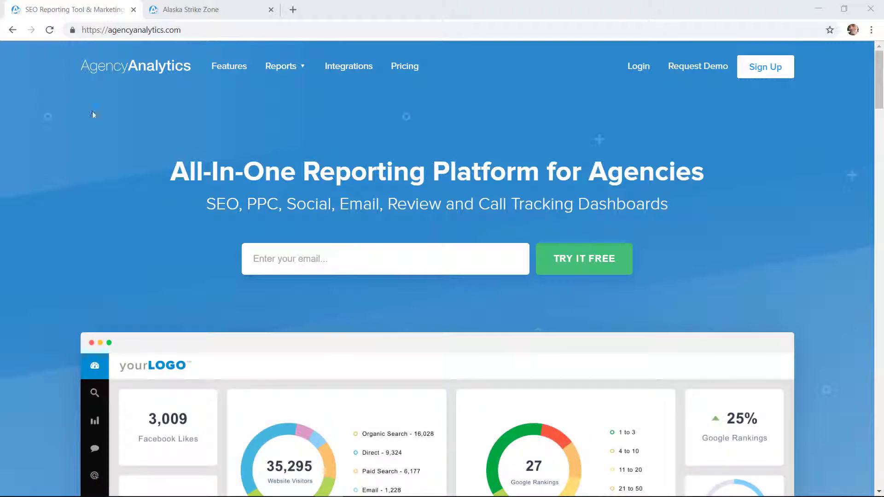
- Scroll down through the current page and back up
scroll(49, 200, "down", 3)
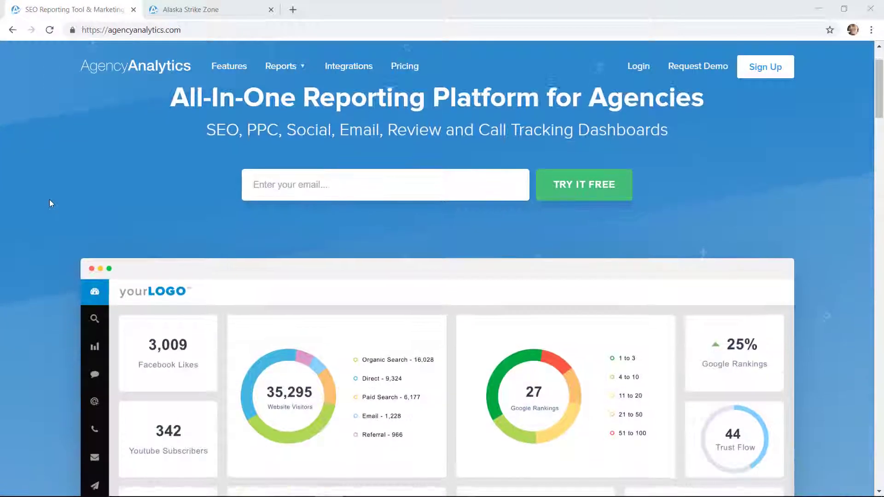
scroll(51, 203, "down", 2)
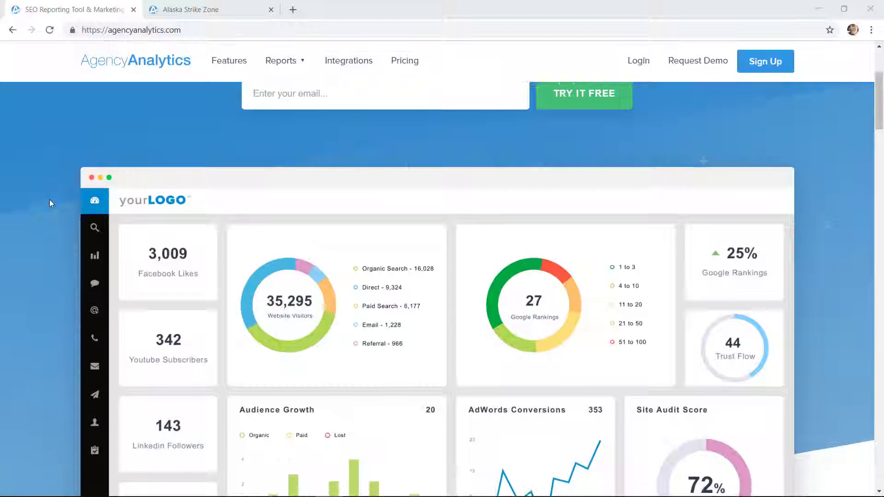
scroll(49, 203, "down", 2)
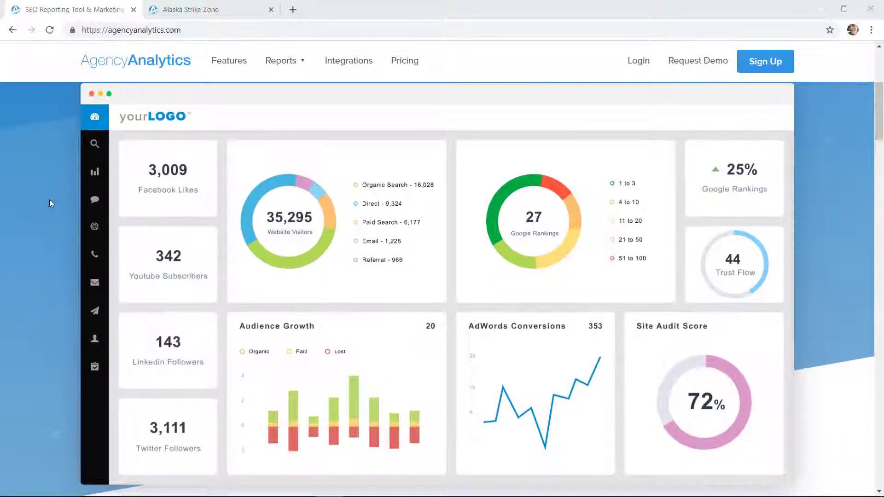
scroll(50, 203, "down", 3)
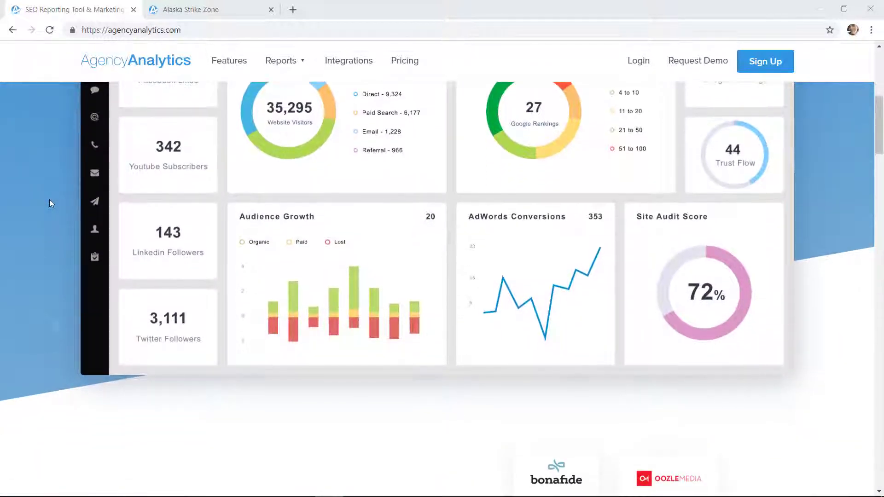
scroll(50, 203, "down", 4)
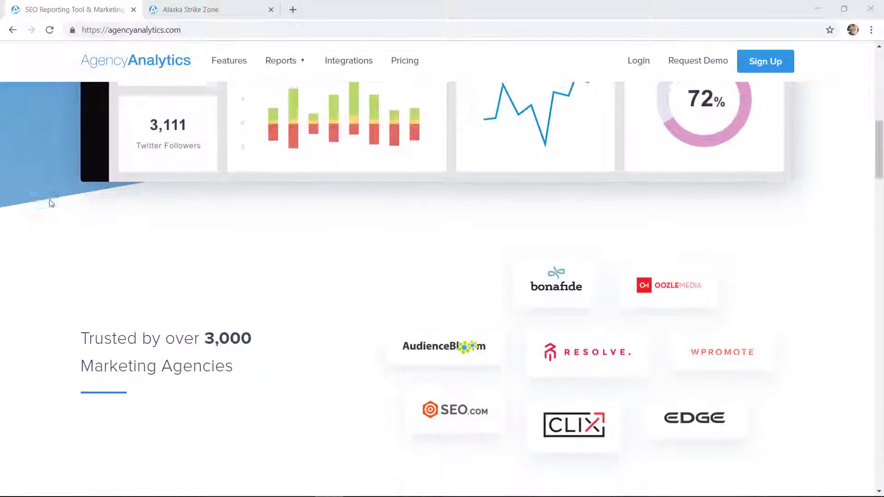
scroll(52, 203, "down", 2)
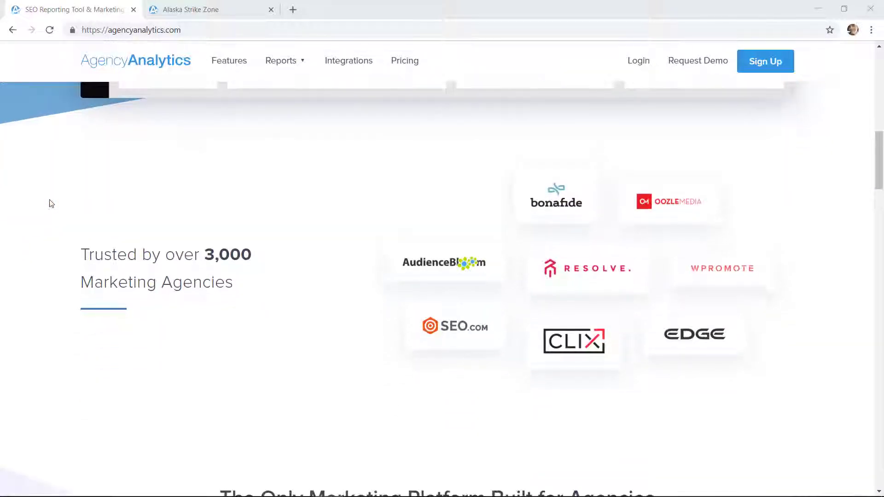
scroll(51, 203, "down", 5)
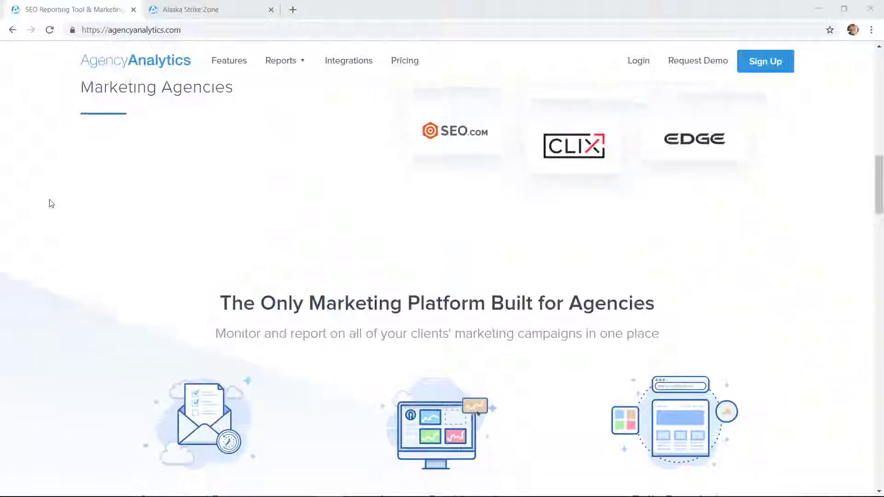
scroll(51, 203, "down", 3)
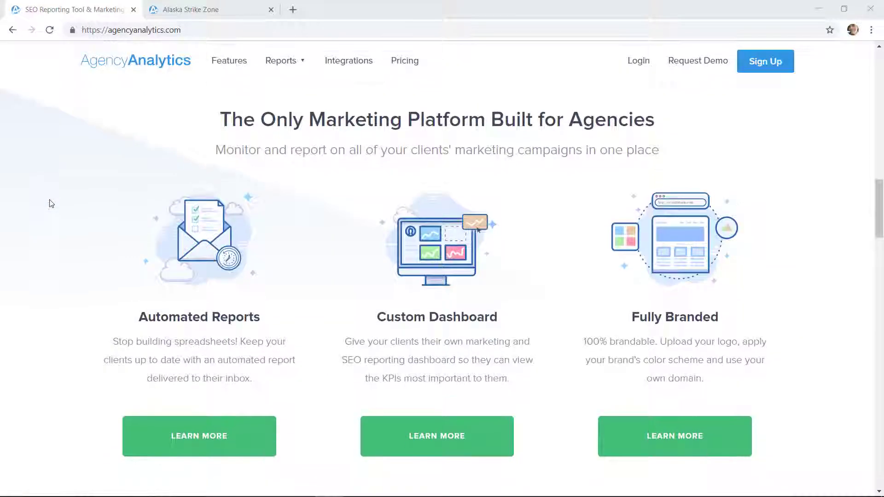
scroll(51, 204, "down", 5)
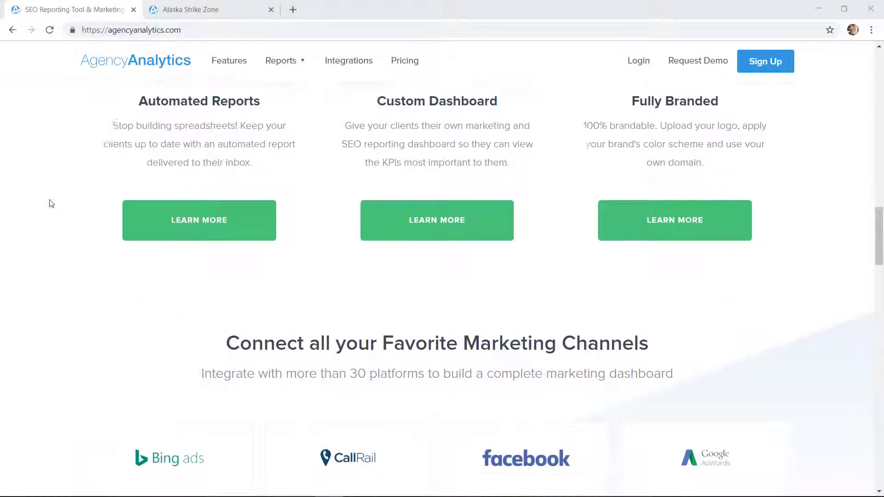
scroll(51, 203, "down", 4)
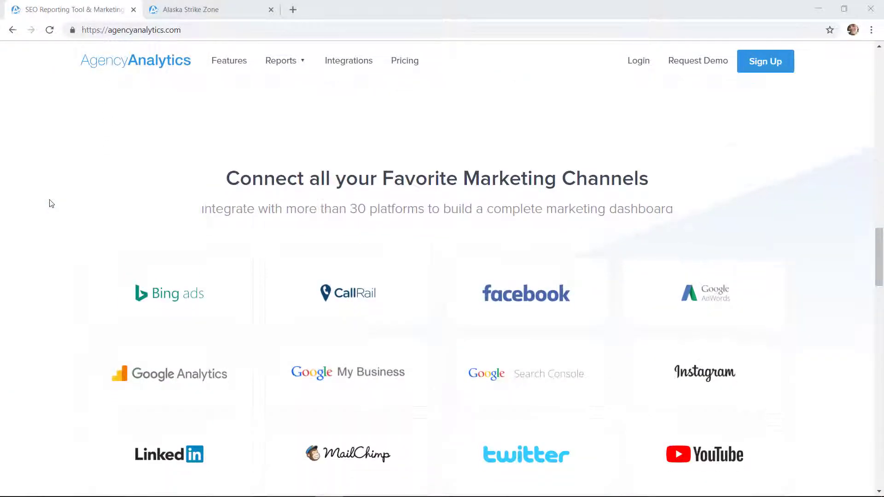
scroll(51, 204, "down", 6)
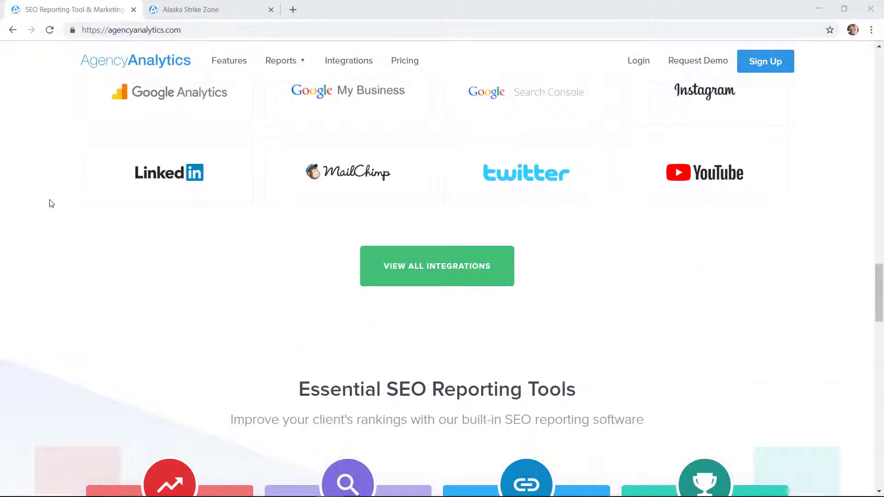
scroll(51, 204, "down", 6)
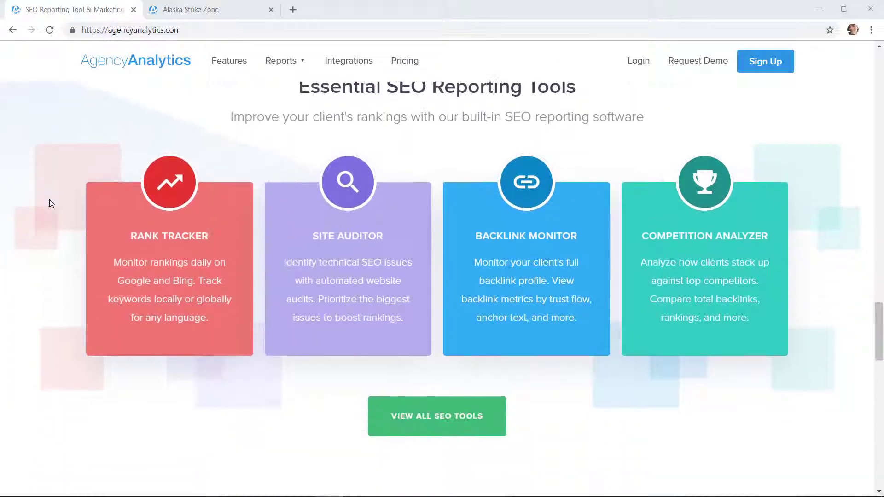
scroll(51, 204, "down", 5)
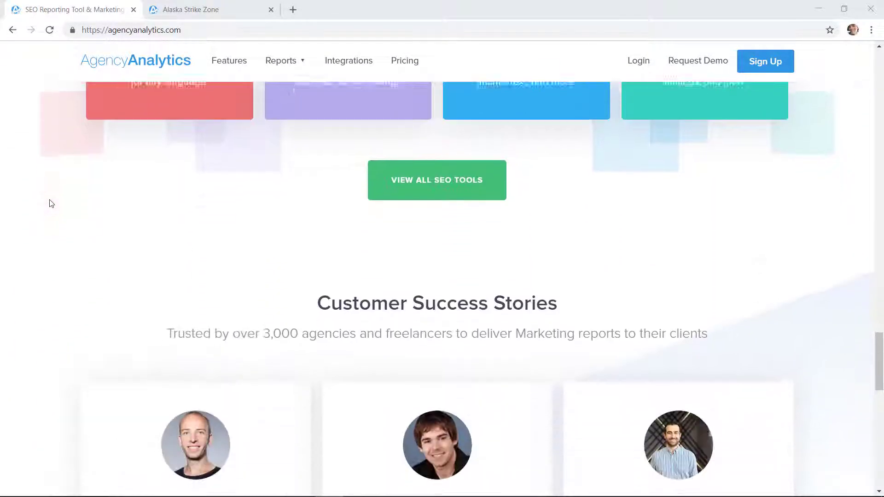
scroll(51, 203, "down", 6)
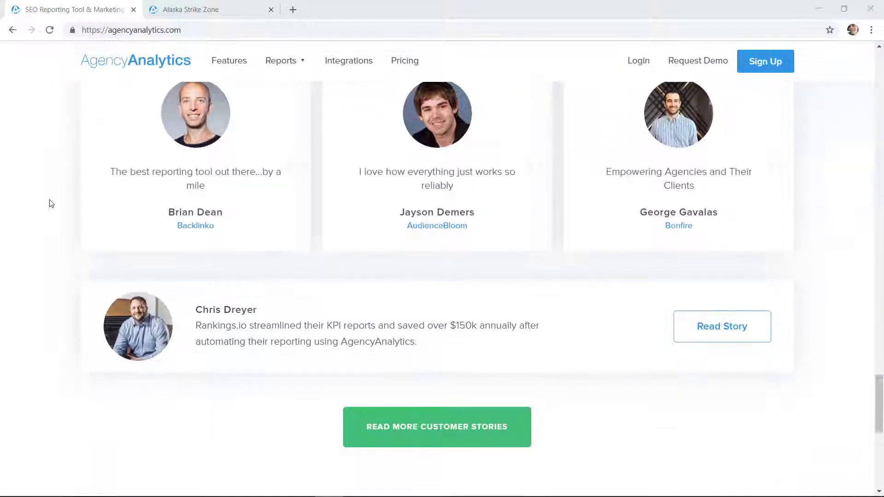
scroll(51, 203, "up", 5)
scroll(52, 204, "up", 15)
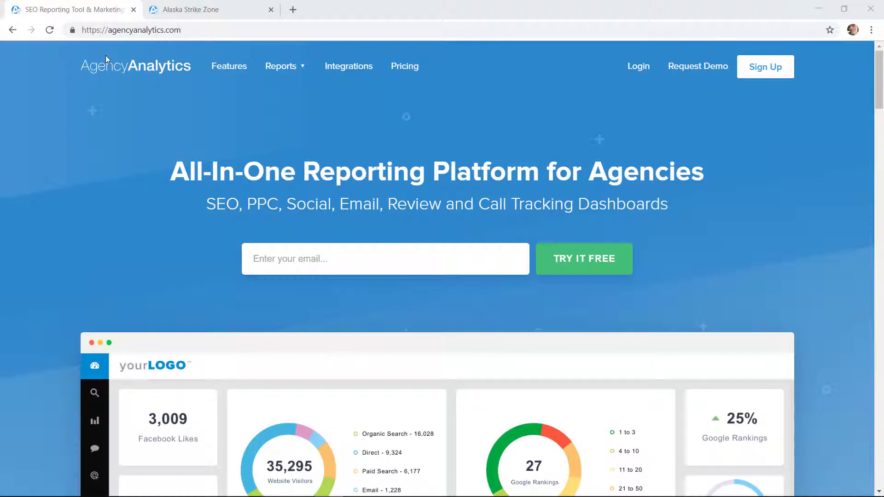
- Switch to the client's dashboard and review its Rankings, traffic, backlink and 78% audit widgets
left_click(190, 9)
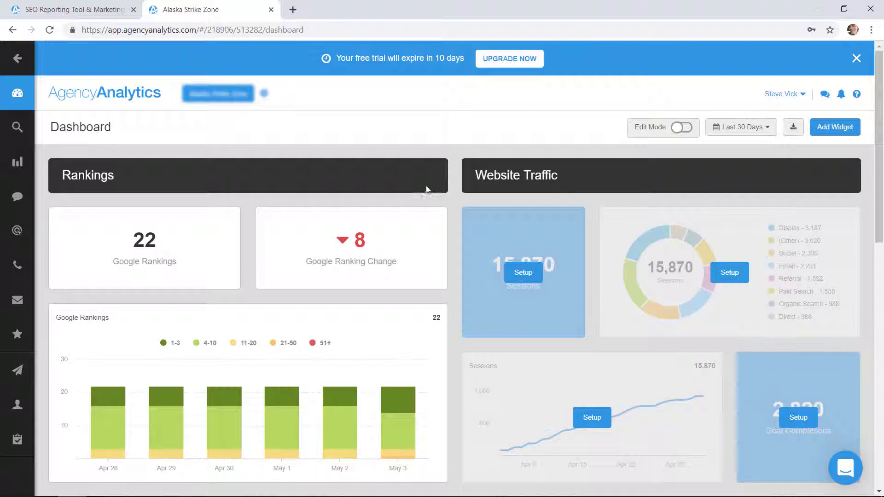
scroll(426, 189, "down", 4)
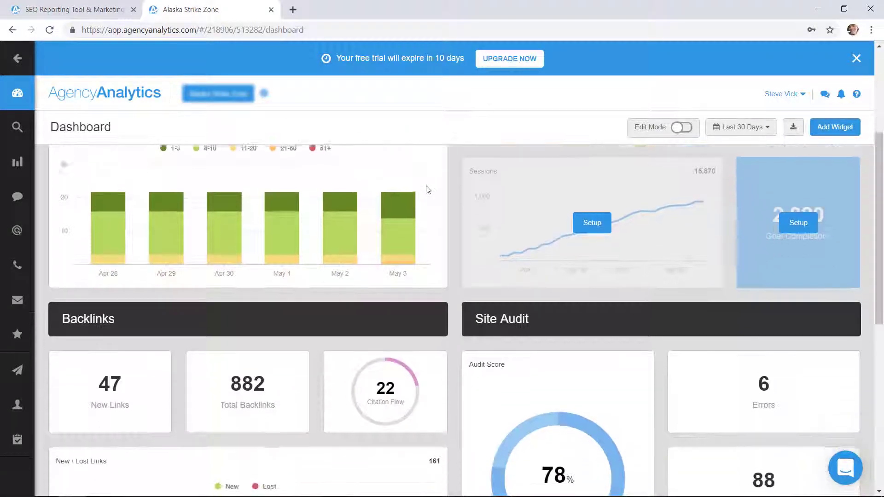
scroll(427, 189, "down", 1)
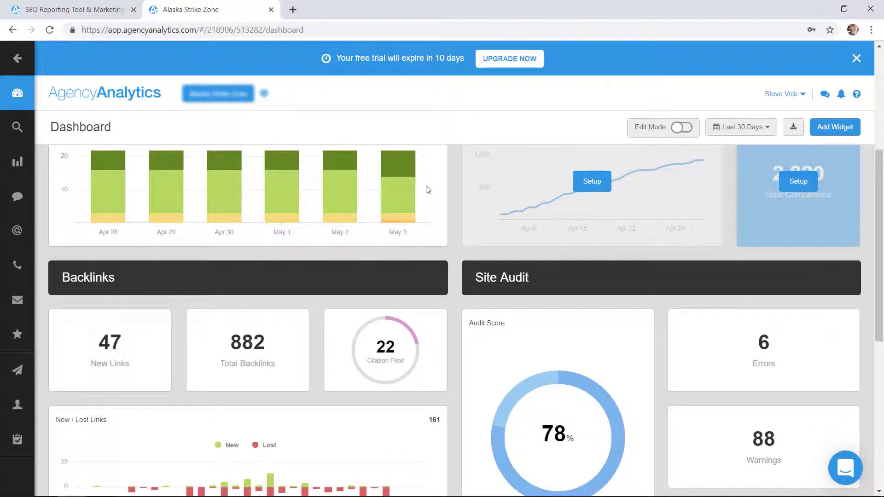
scroll(428, 189, "down", 2)
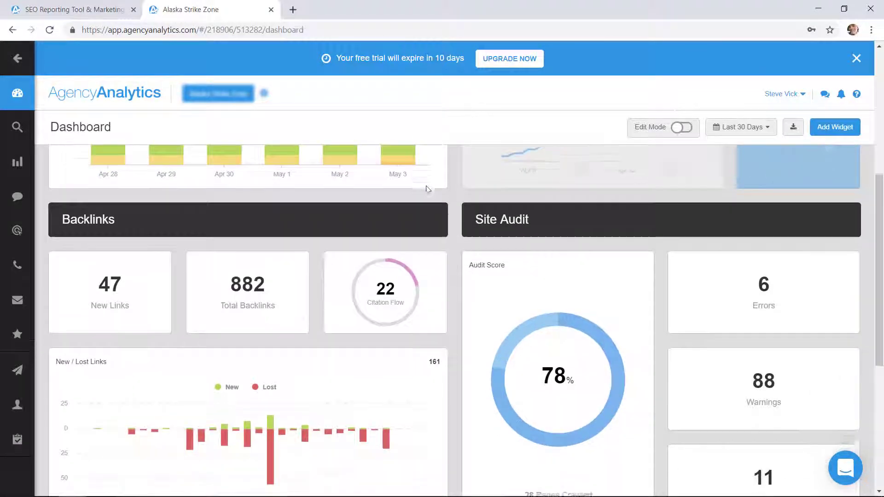
scroll(428, 189, "down", 1)
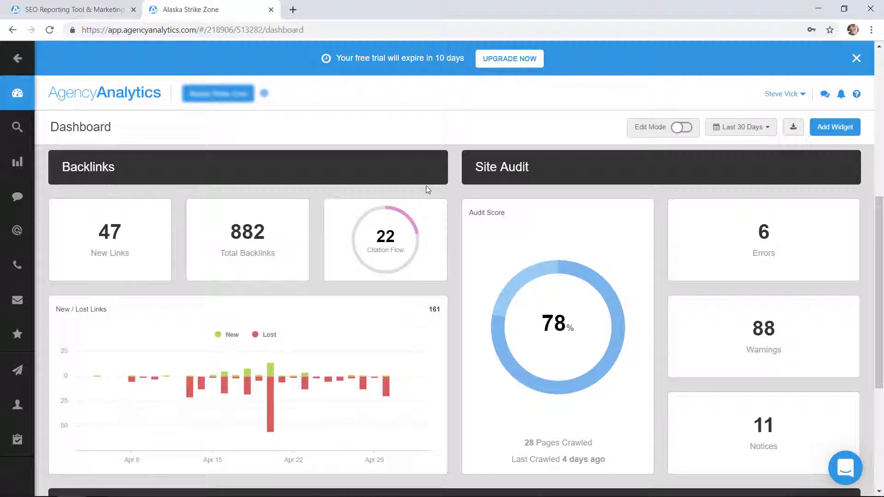
scroll(427, 189, "down", 2)
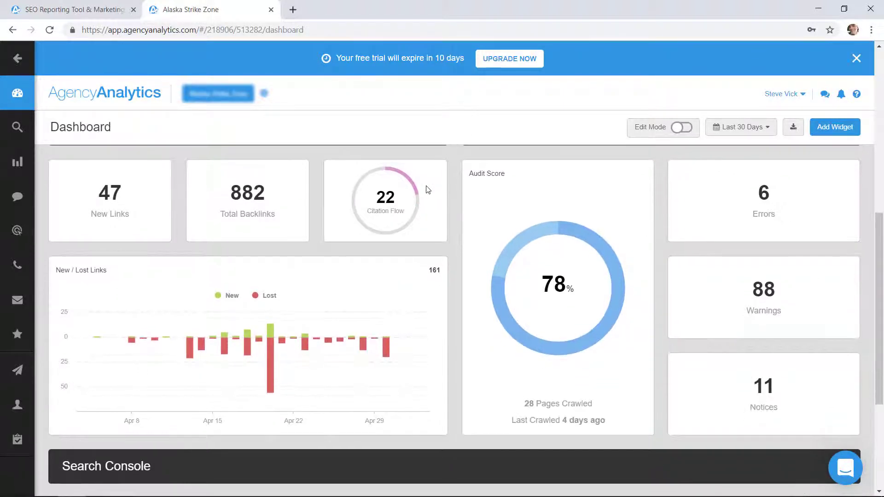
scroll(427, 189, "down", 3)
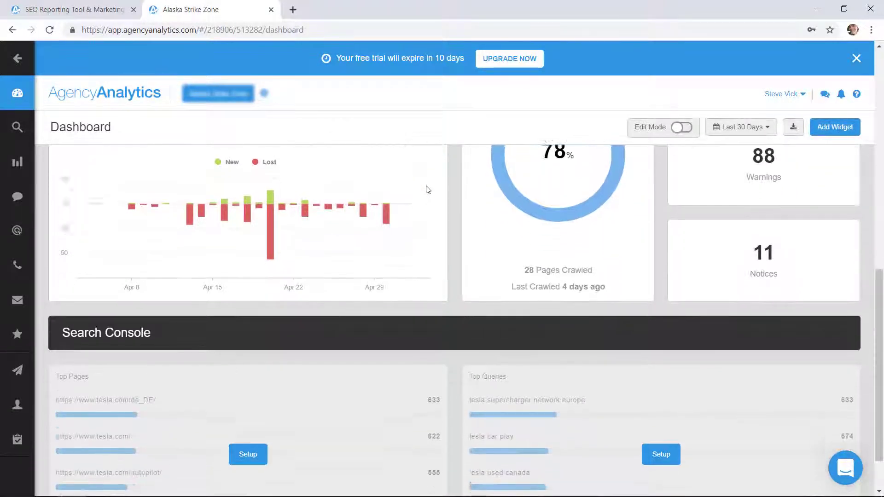
scroll(428, 189, "up", 10)
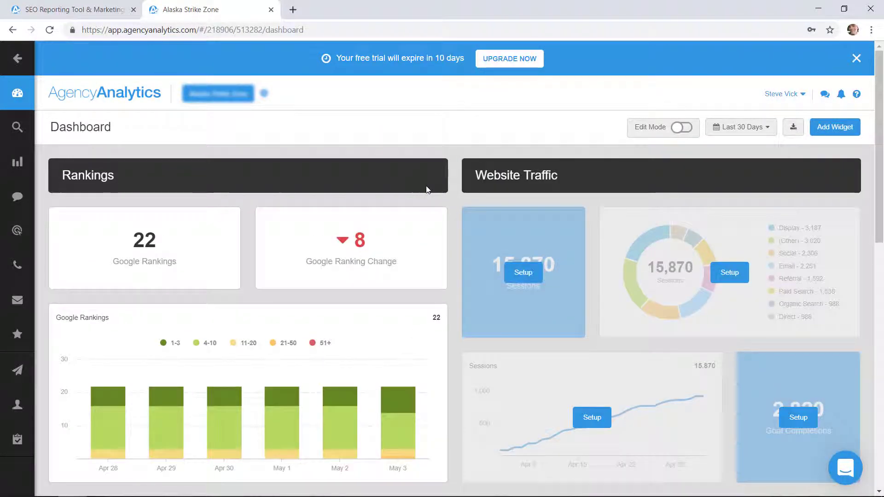
mouse_move(22, 96)
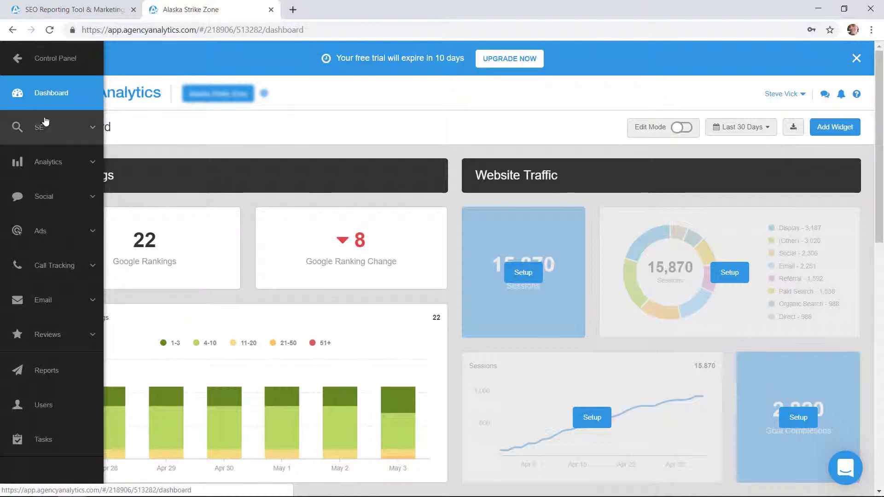
- Expand SEO in the sidebar and open the keyword Rankings report
left_click(75, 131)
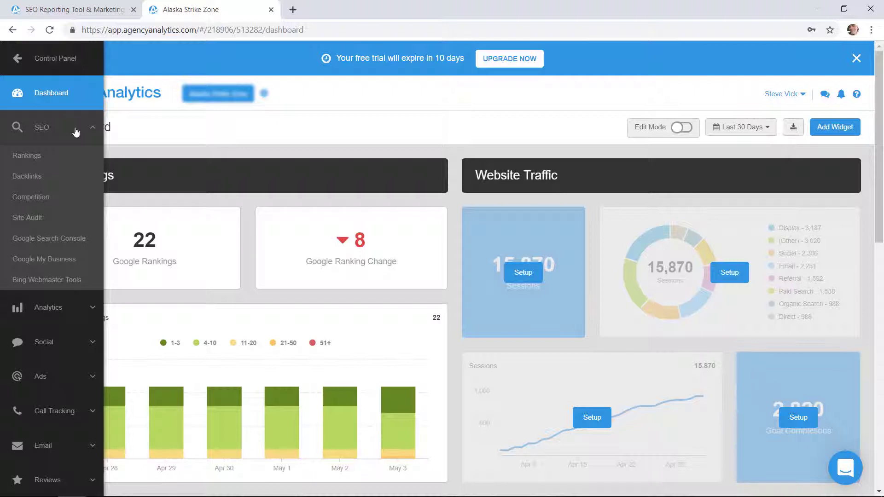
left_click(36, 154)
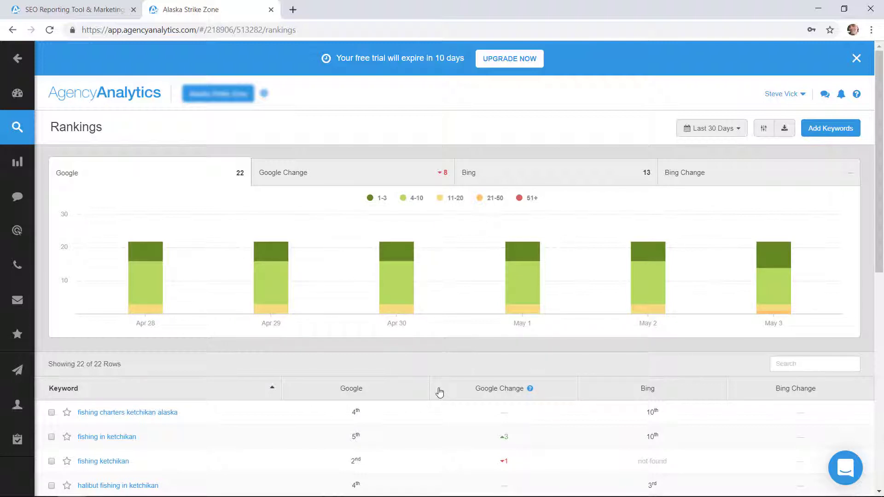
- Cycle the rankings chart through Google change, Bing change and Bing distribution views
scroll(439, 392, "down", 5)
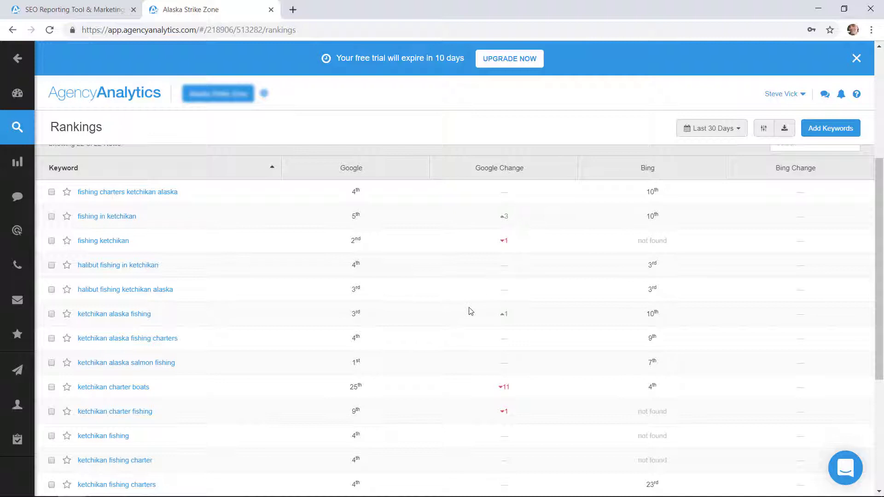
mouse_move(657, 316)
scroll(790, 361, "up", 4)
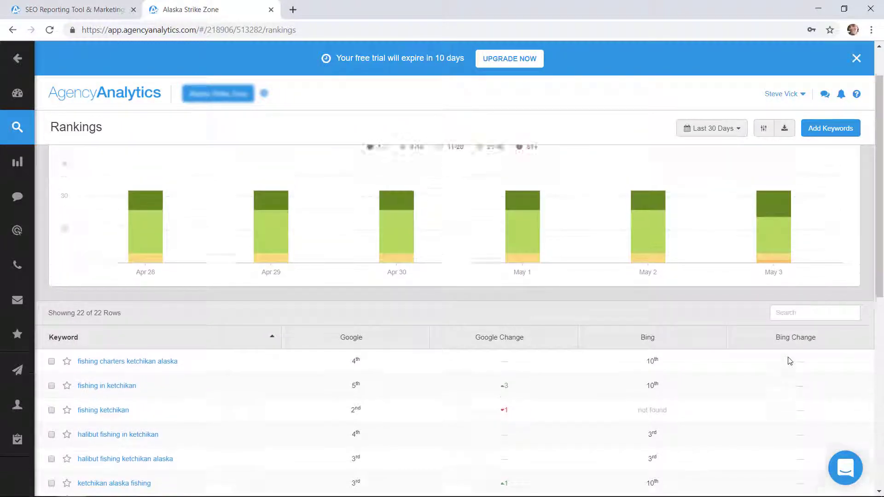
scroll(790, 361, "up", 1)
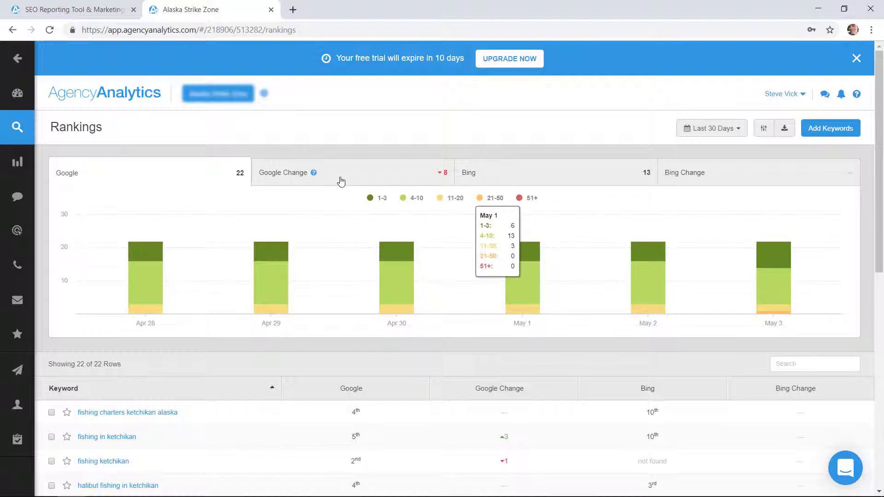
left_click(340, 181)
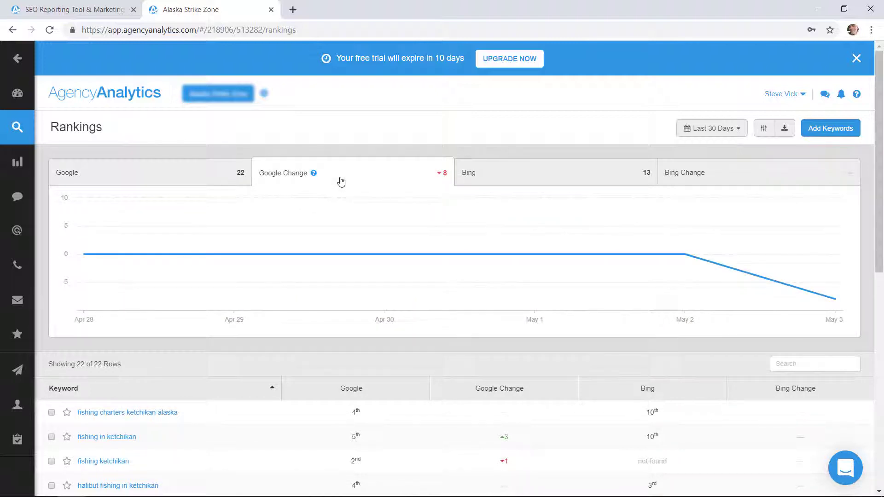
left_click(527, 183)
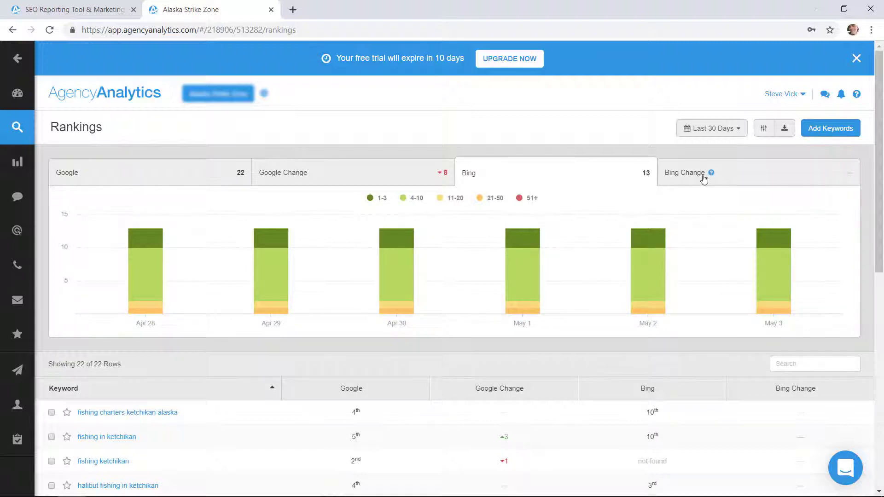
left_click(759, 174)
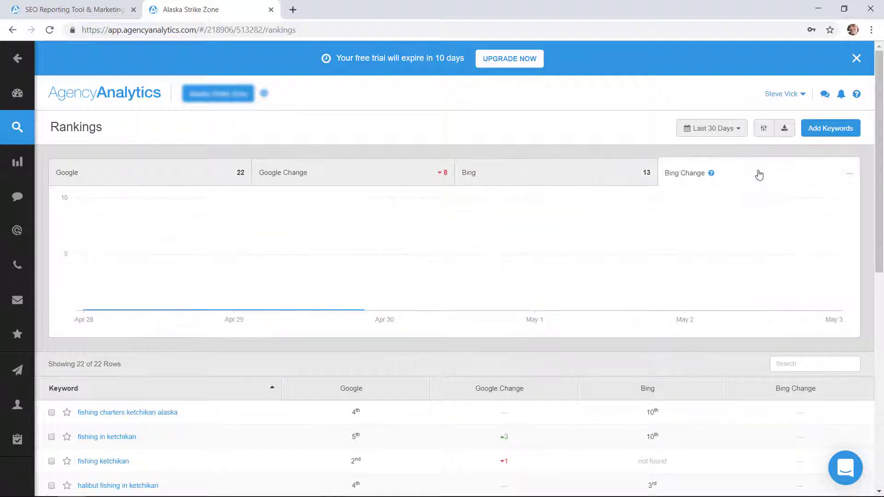
left_click(569, 183)
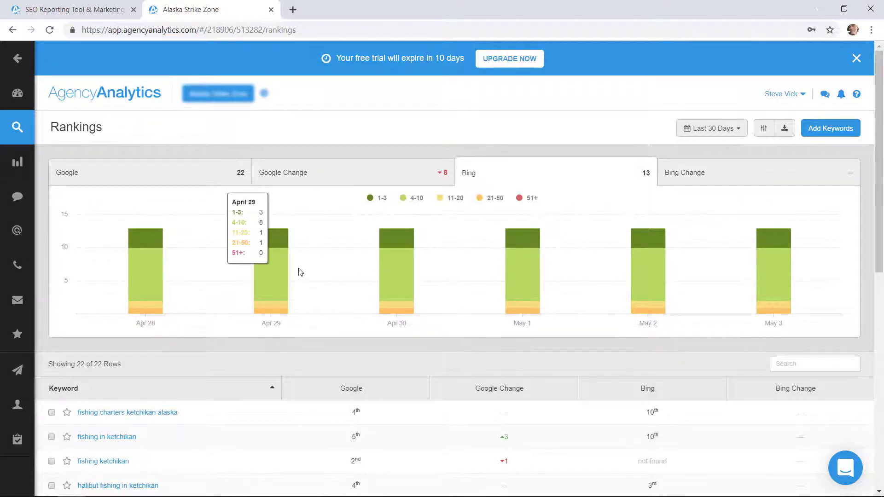
- Sort the keyword table by Google position, best first, then expand the SEO menu
scroll(300, 272, "down", 4)
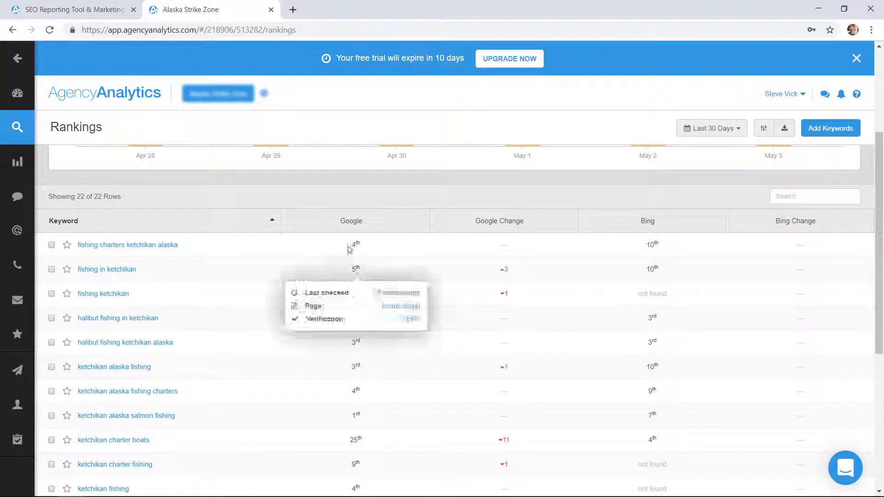
left_click(353, 227)
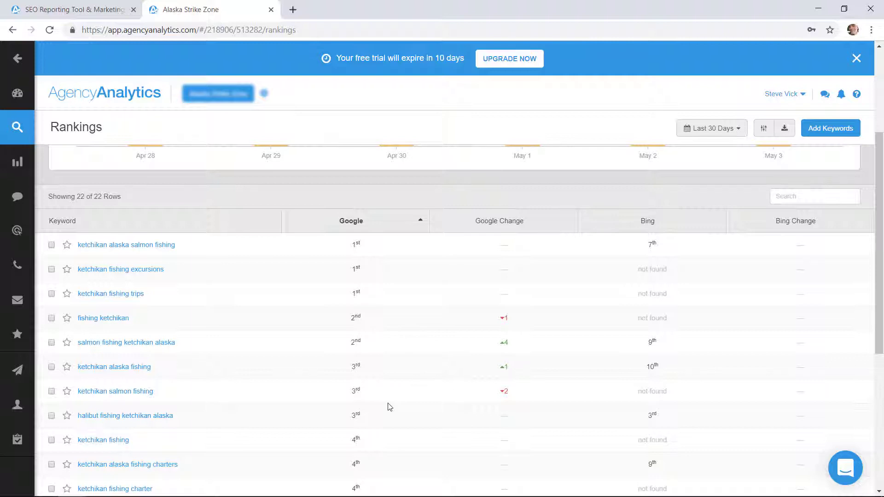
scroll(389, 407, "down", 5)
scroll(389, 407, "up", 10)
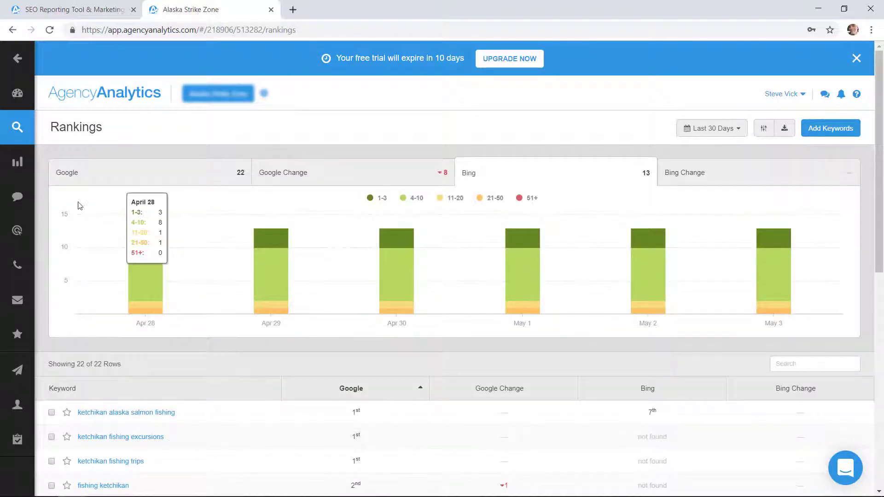
mouse_move(14, 136)
left_click(78, 131)
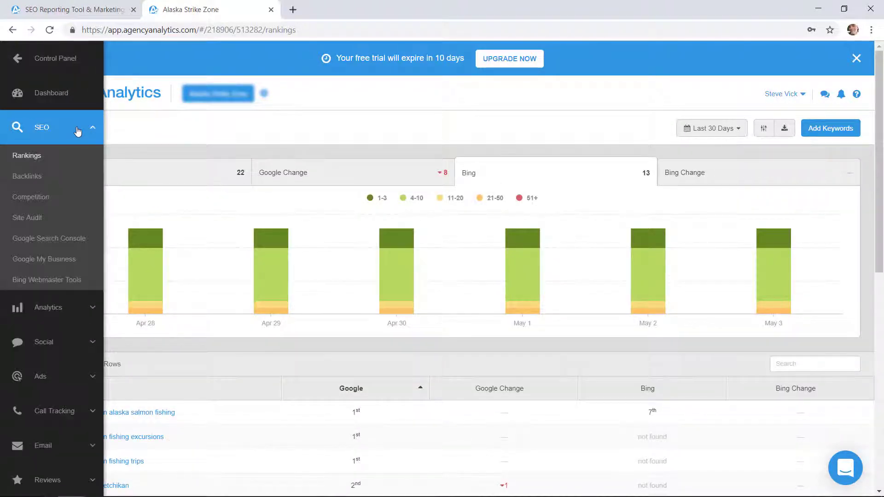
- Open the Backlinks report and show its Links list with follow/no-follow breakdowns
left_click(36, 177)
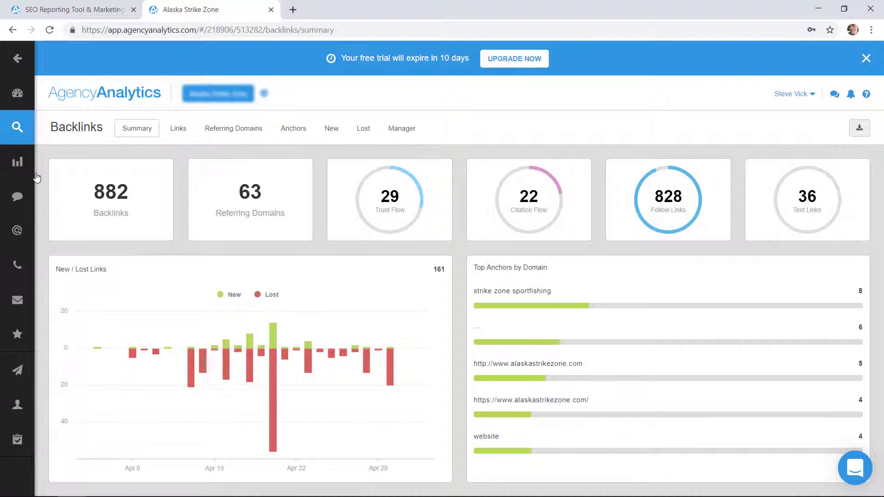
mouse_move(426, 326)
left_click(174, 129)
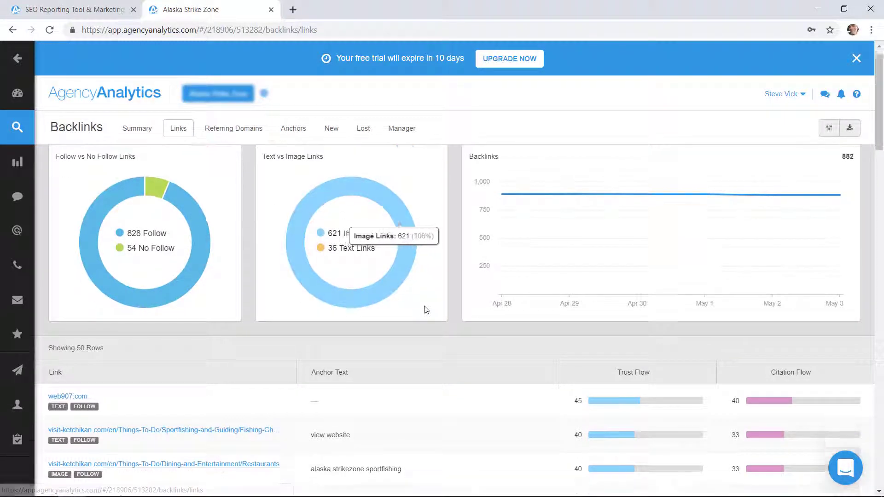
scroll(424, 310, "down", 5)
scroll(424, 310, "down", 1)
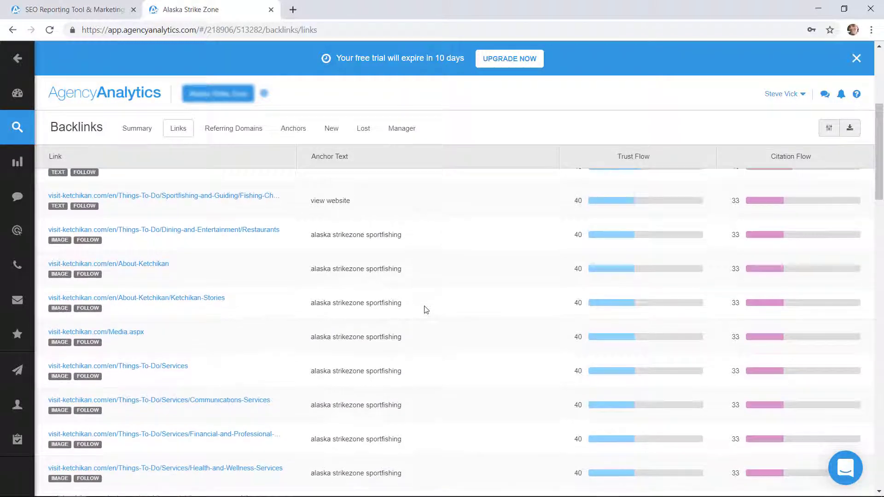
scroll(424, 310, "down", 3)
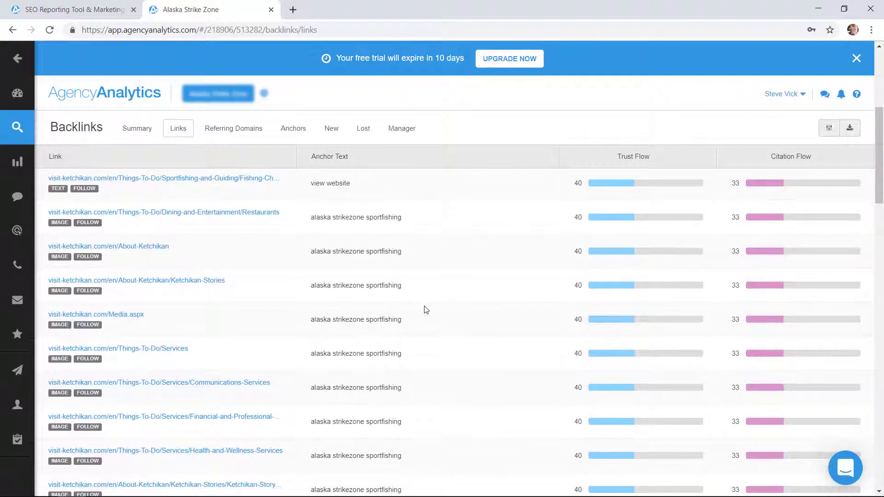
scroll(424, 310, "up", 5)
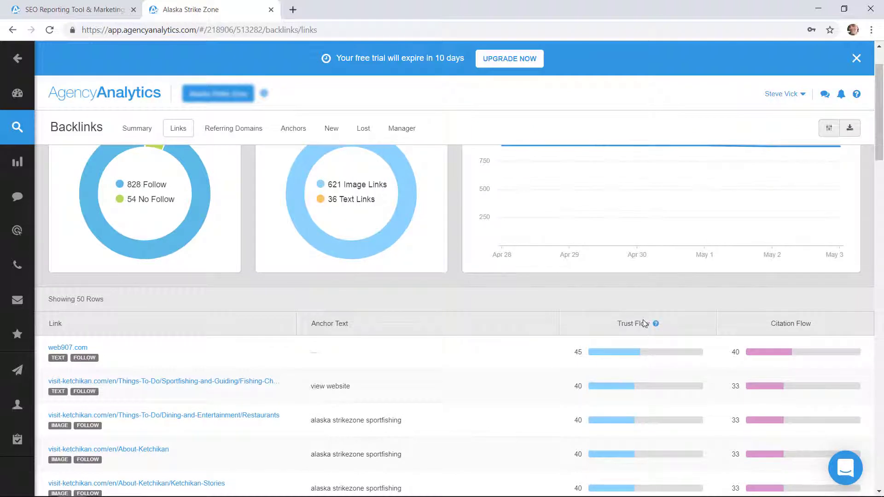
- Sort the individual backlinks by Citation Flow
mouse_move(655, 323)
left_click(788, 328)
mouse_move(817, 325)
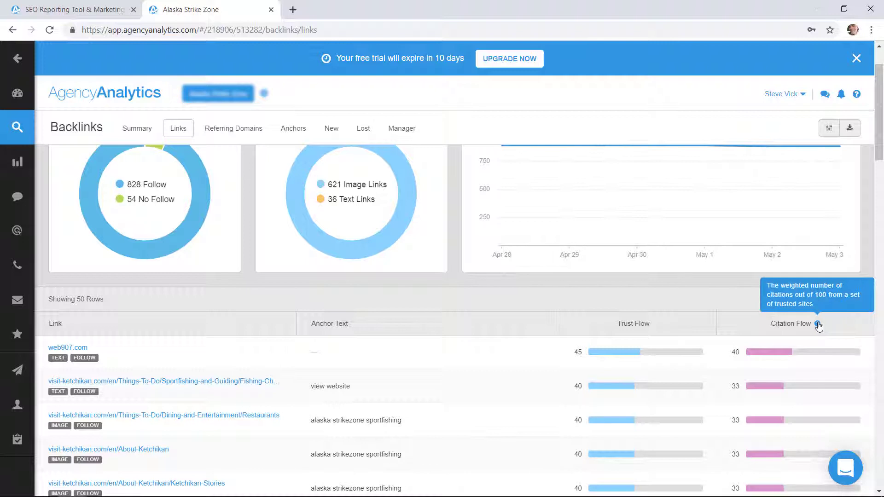
scroll(455, 340, "up", 2)
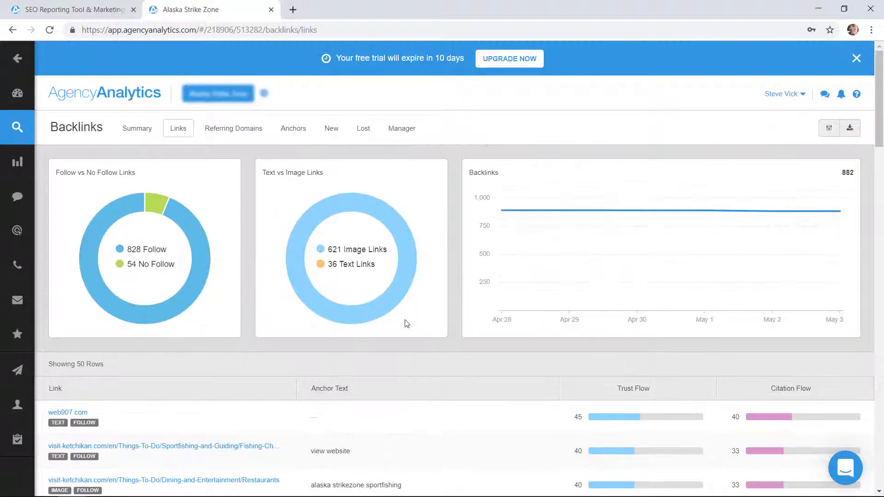
- Show the Referring Domains view of 63 domains, then expand the SEO menu
left_click(221, 133)
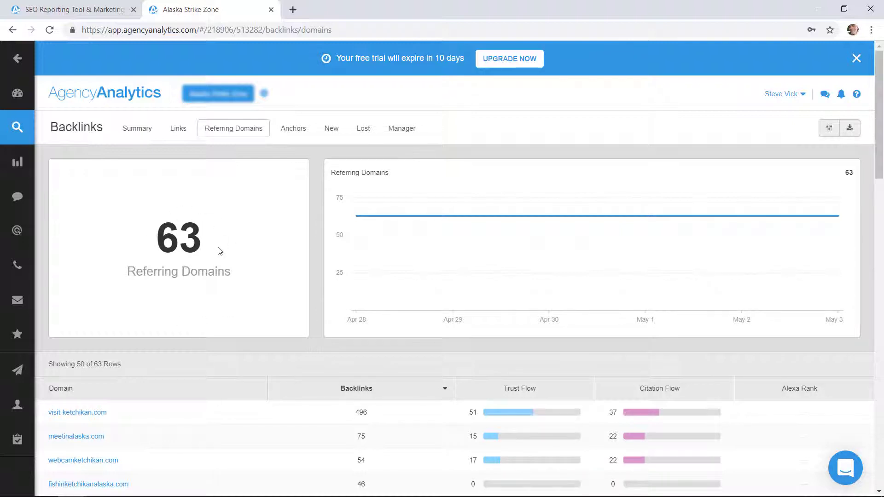
mouse_move(28, 144)
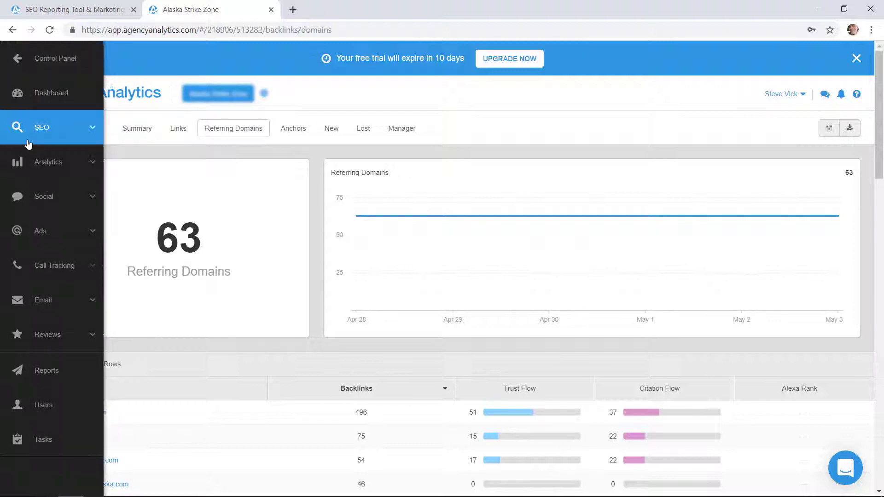
left_click(72, 136)
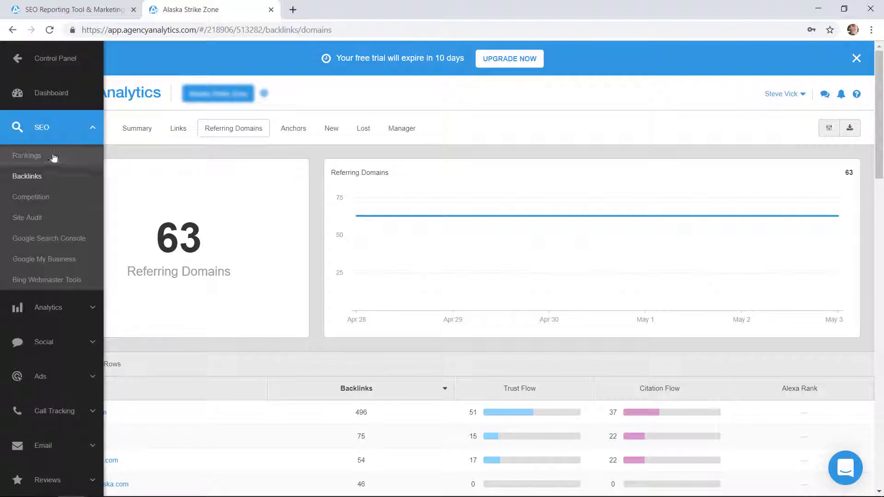
- Open SEO > Competition to compare three competitors, then expand the SEO menu again
left_click(35, 197)
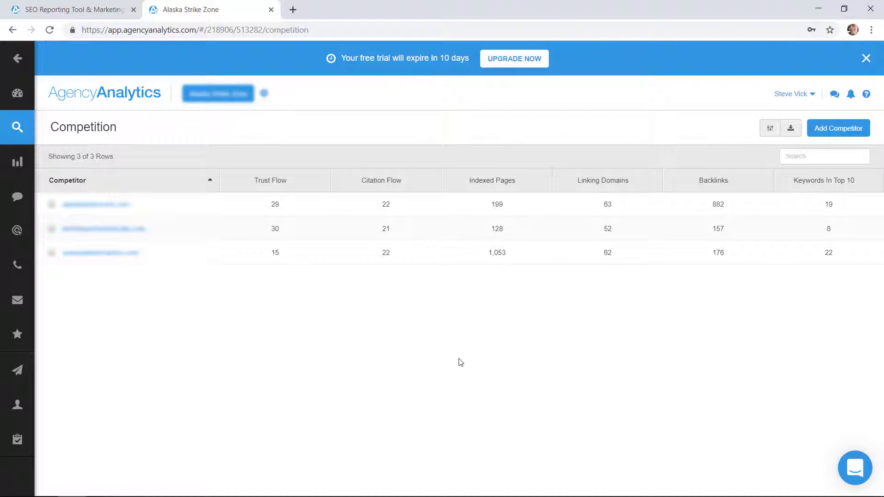
mouse_move(19, 121)
left_click(49, 129)
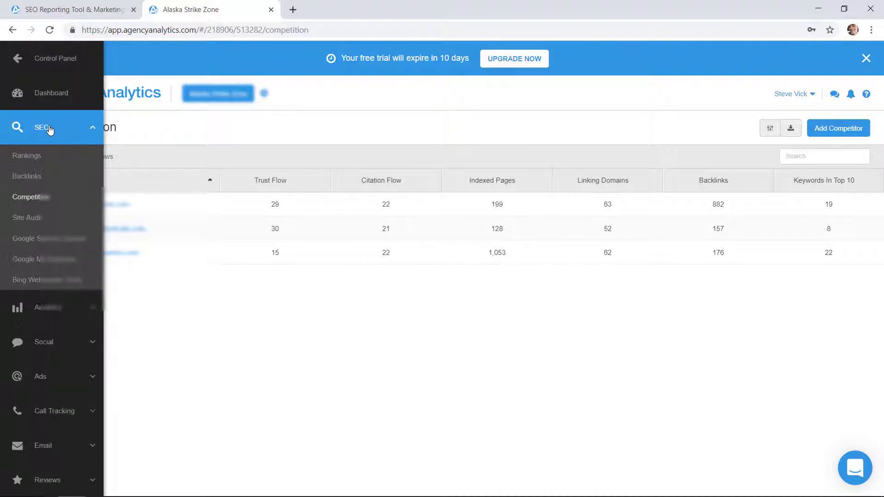
- Open the Site Audit report showing the 78% crawl score
left_click(36, 220)
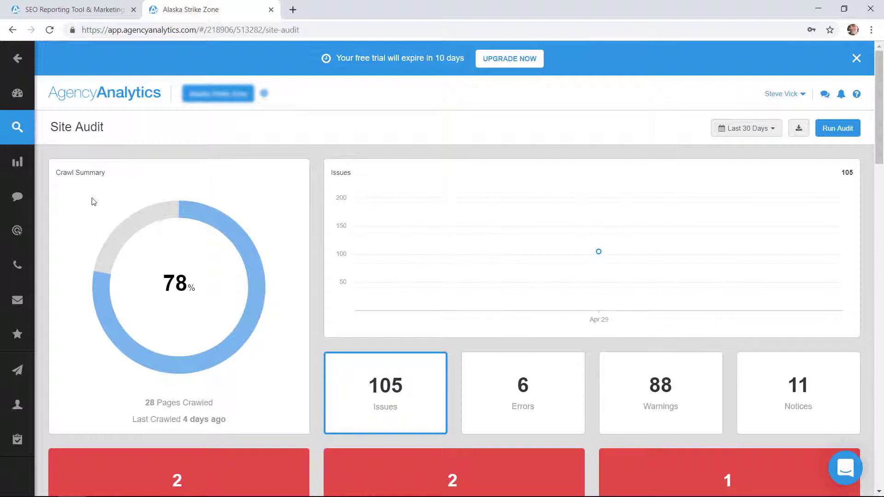
left_click(51, 132)
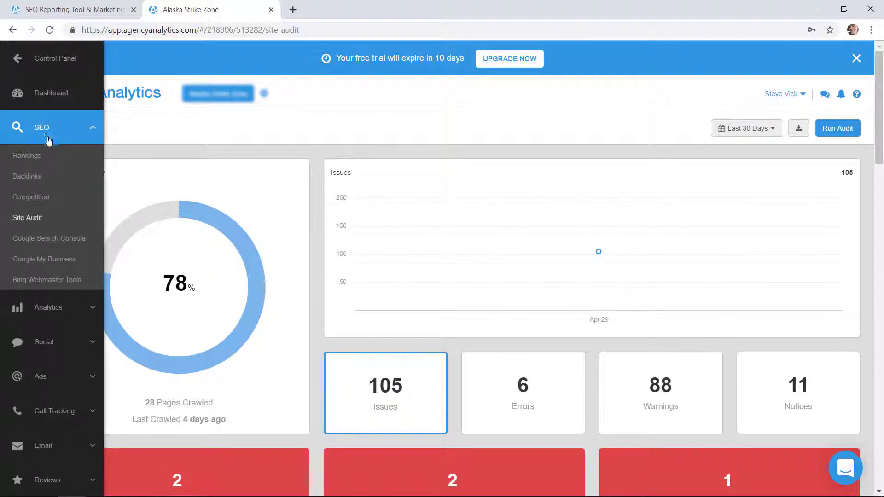
left_click(28, 218)
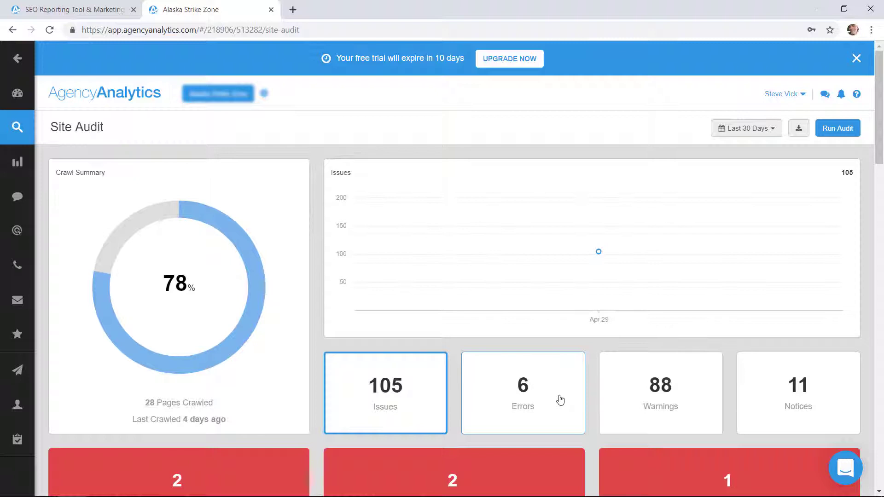
- Review the two broken external links, then return to the audit's issue cards
scroll(560, 399, "down", 5)
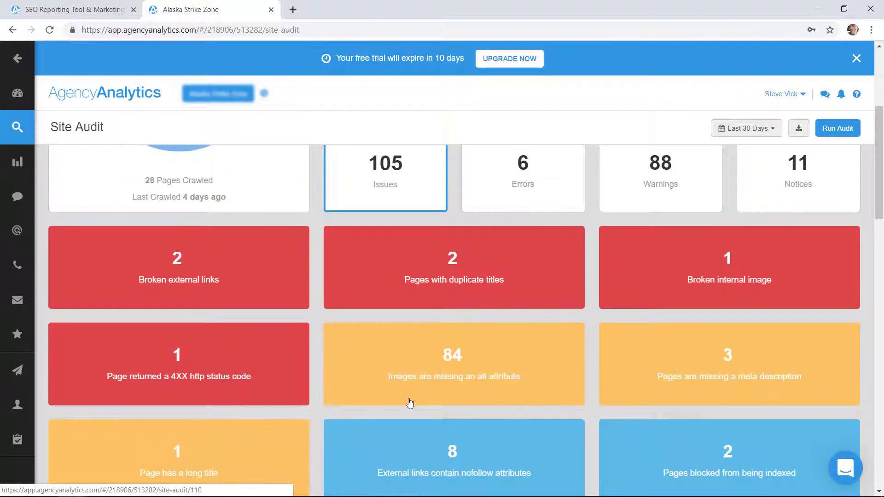
left_click(187, 278)
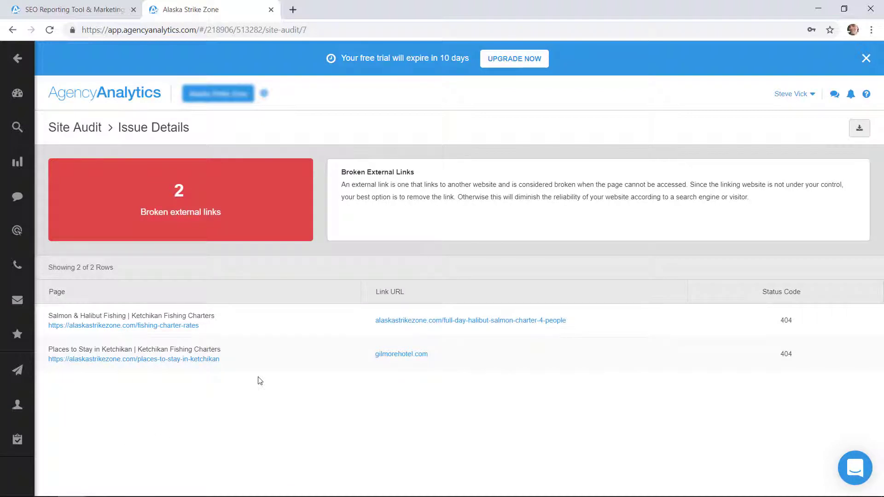
left_click(84, 131)
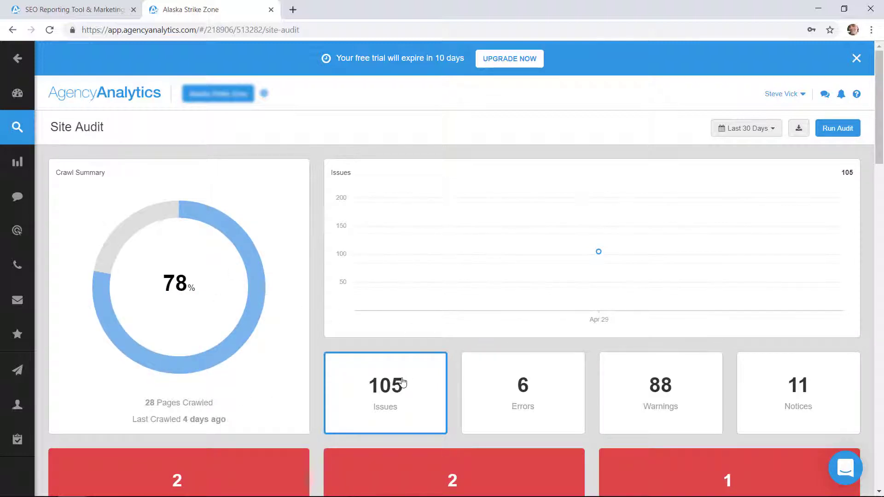
mouse_move(595, 265)
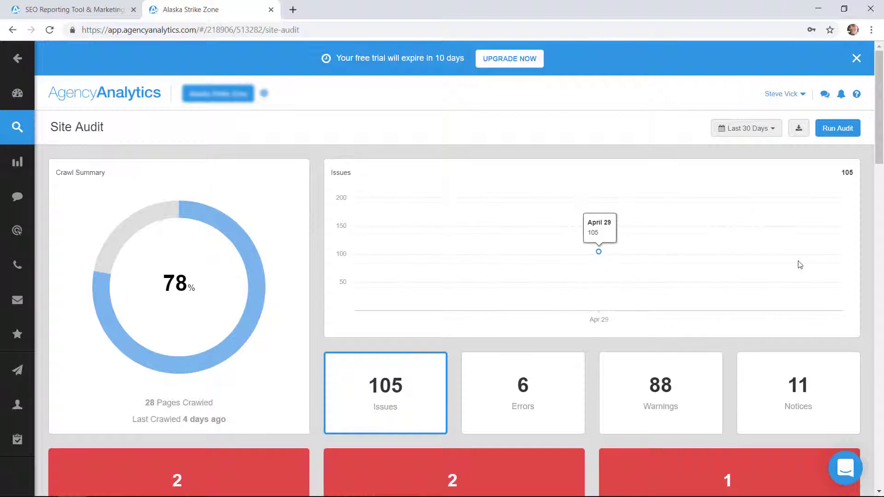
scroll(714, 305, "down", 10)
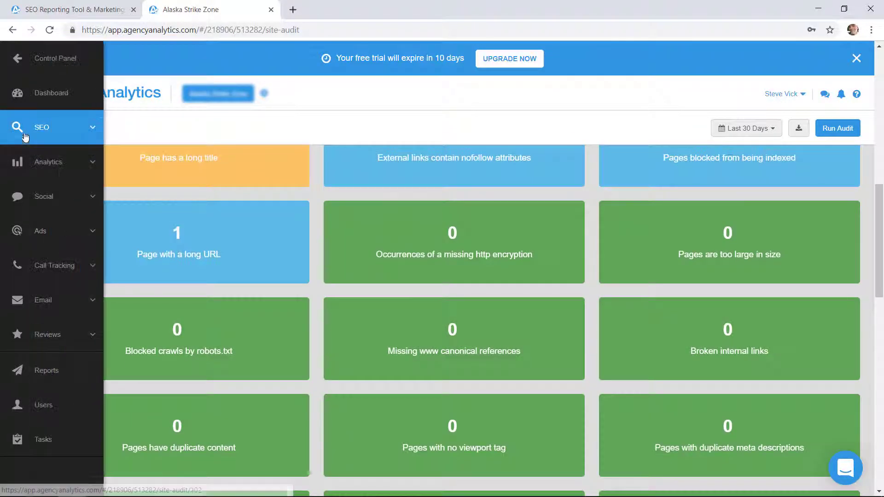
- Open Google Search Console under SEO and preview its top queries with sample data
left_click(43, 130)
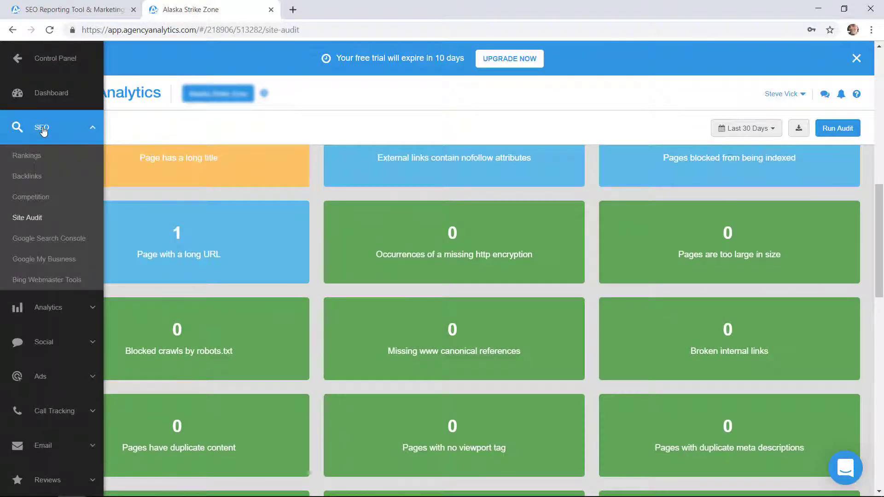
left_click(37, 240)
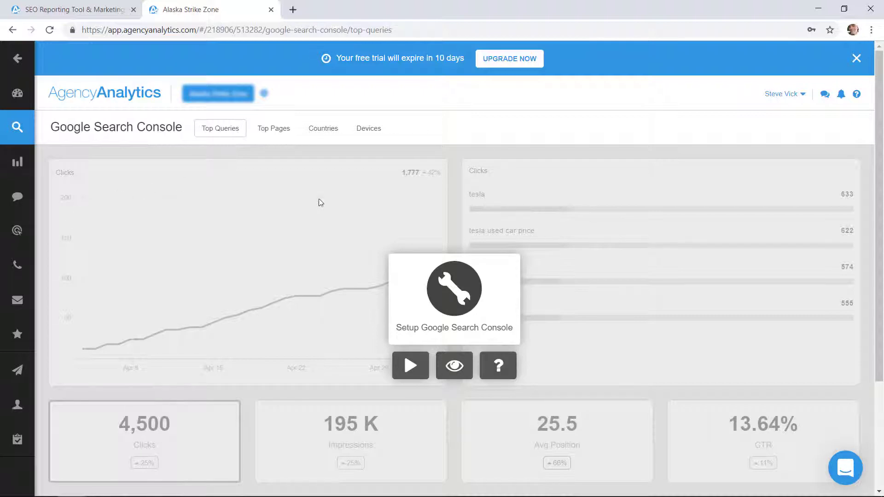
left_click(454, 366)
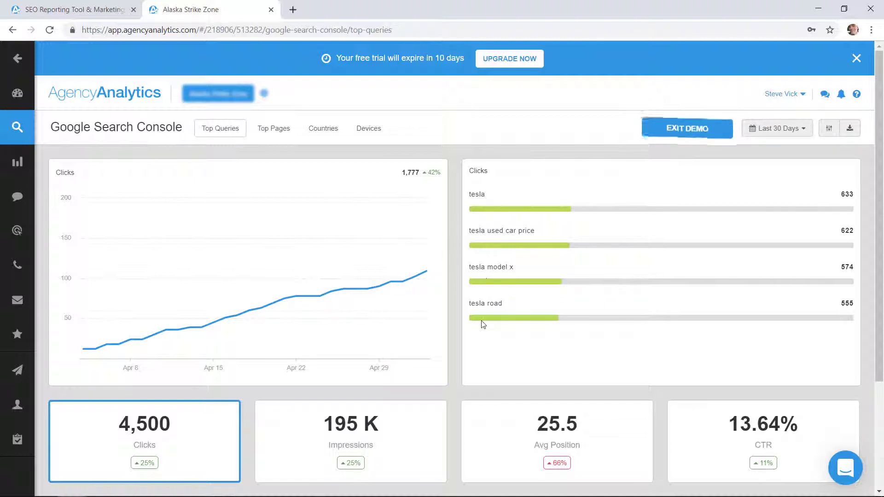
scroll(489, 342, "down", 2)
scroll(488, 341, "down", 2)
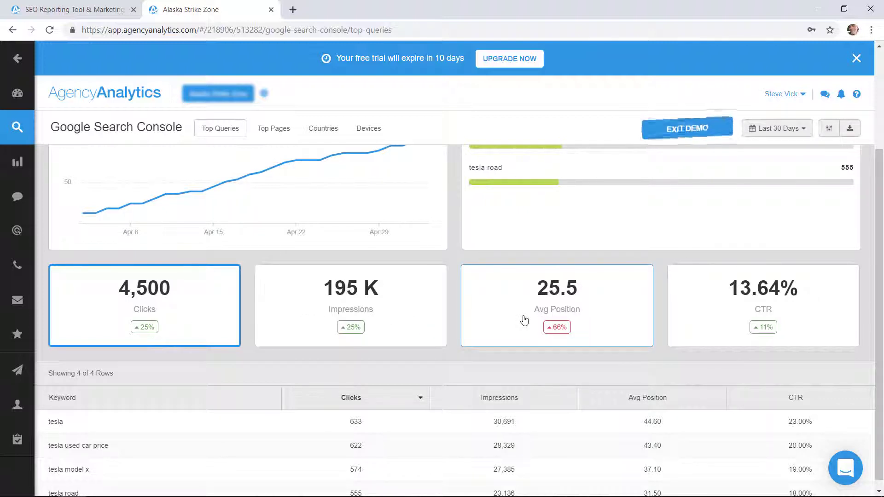
scroll(513, 359, "down", 1)
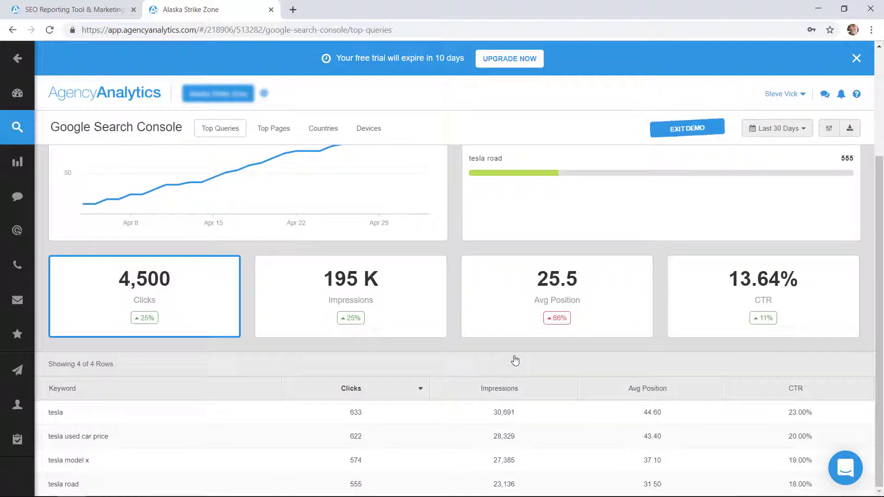
scroll(512, 359, "up", 4)
- View Search Console clicks by top pages, then countries, then devices, and expand SEO
left_click(273, 128)
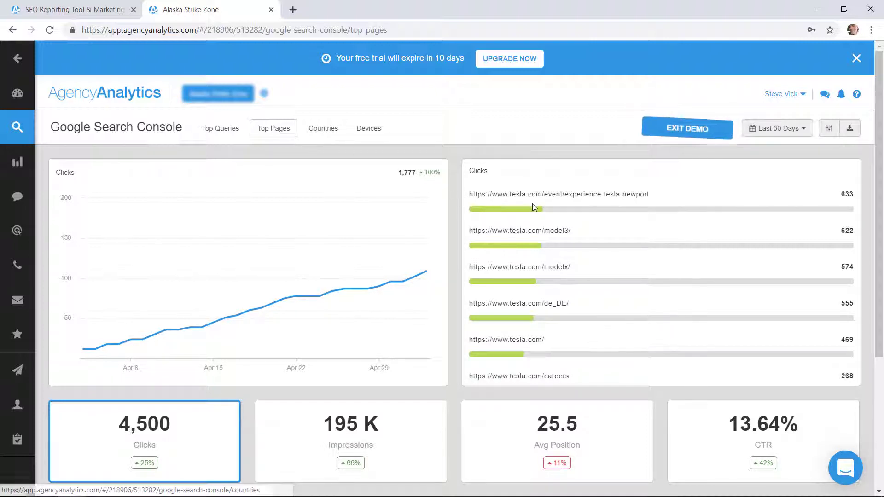
mouse_move(349, 205)
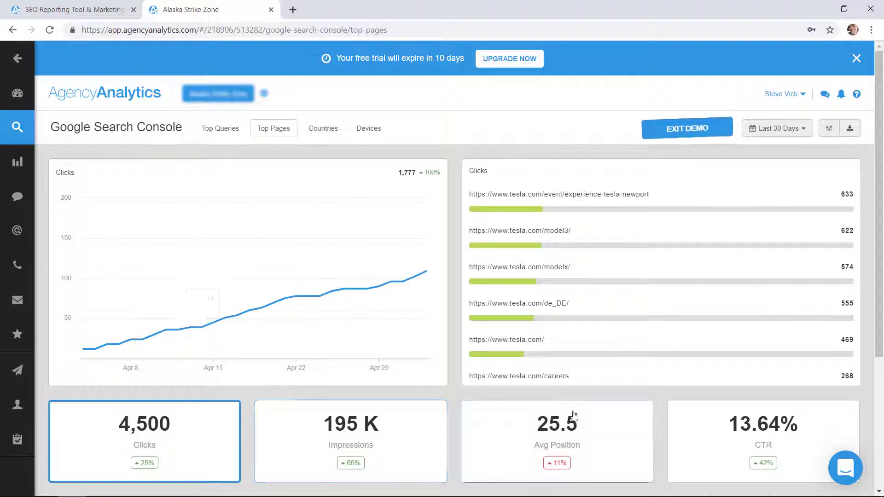
left_click(337, 134)
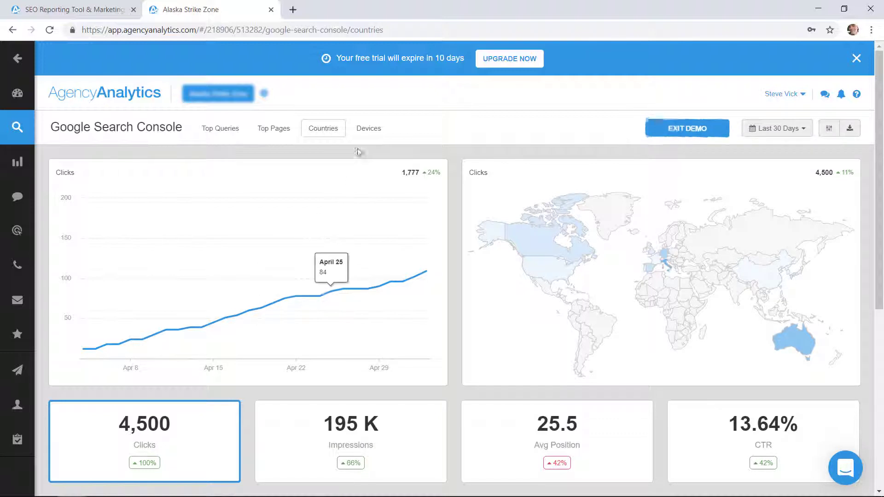
left_click(366, 133)
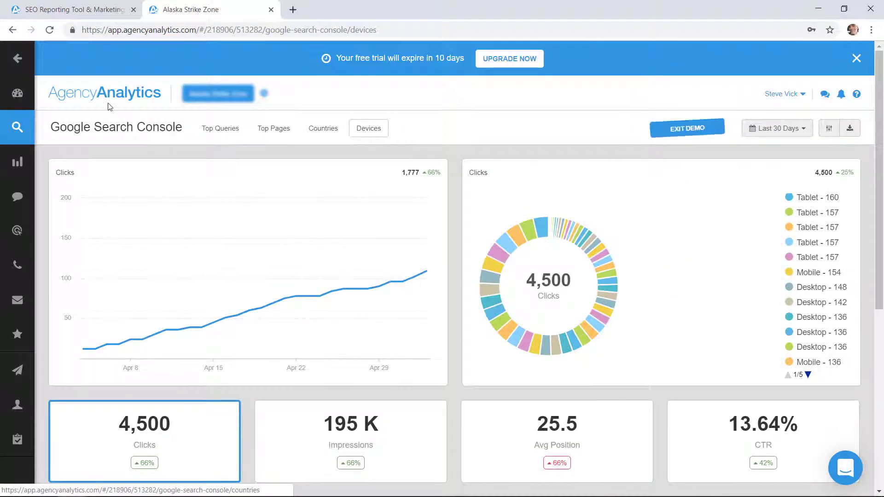
left_click(47, 132)
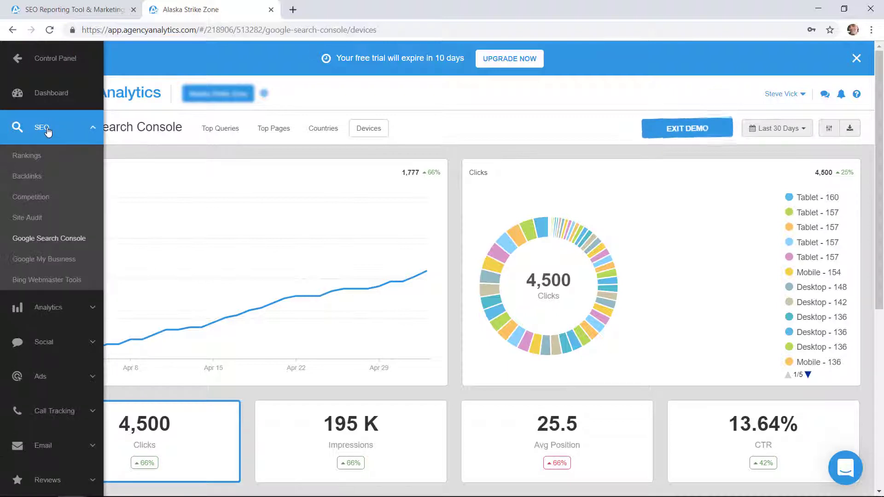
- Open Google My Business insights and scroll through searches, directions, calls and the 2.64 rating
left_click(51, 262)
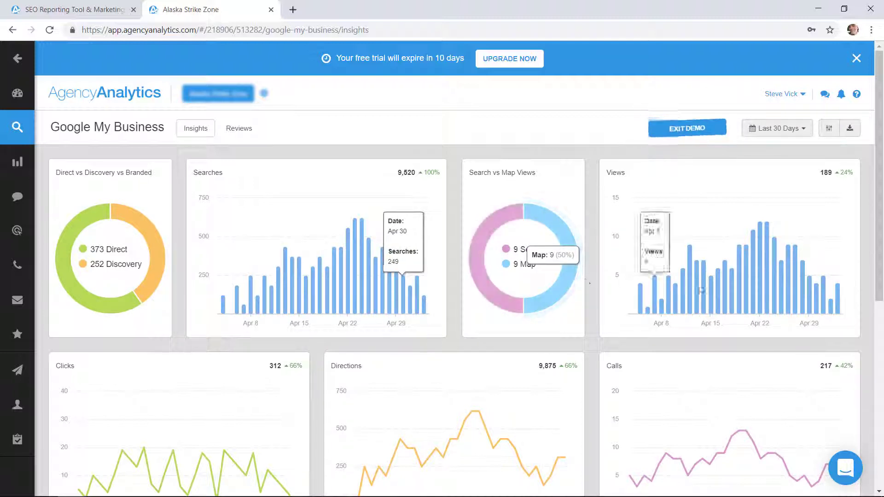
mouse_move(714, 285)
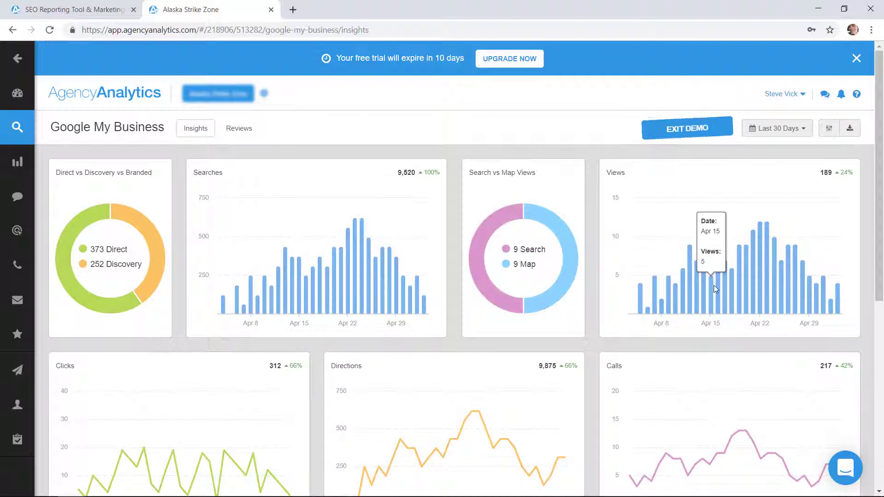
mouse_move(642, 285)
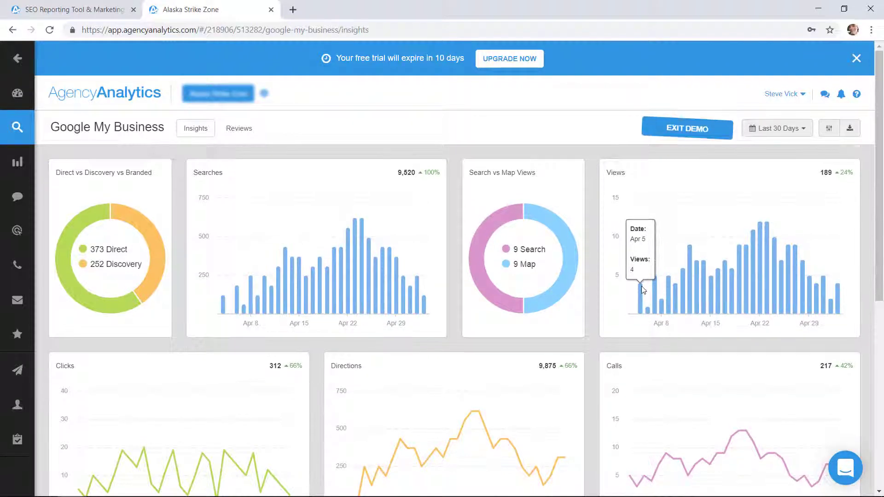
scroll(643, 289, "down", 2)
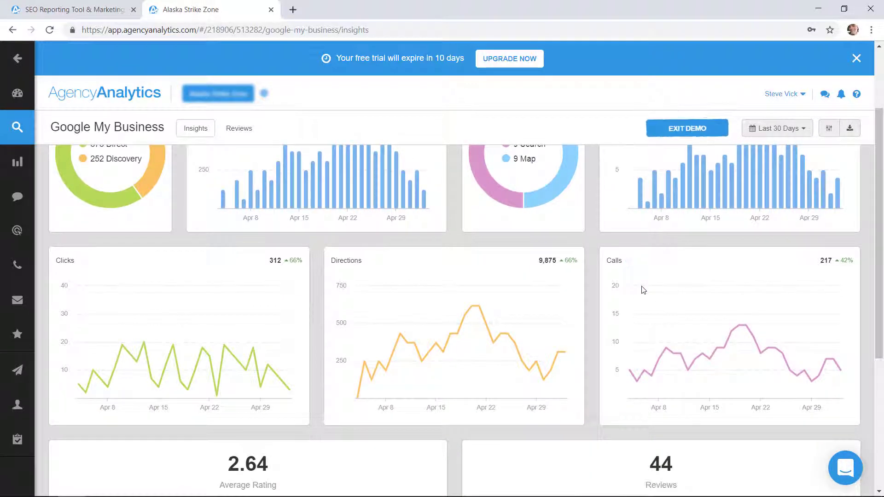
scroll(643, 289, "down", 4)
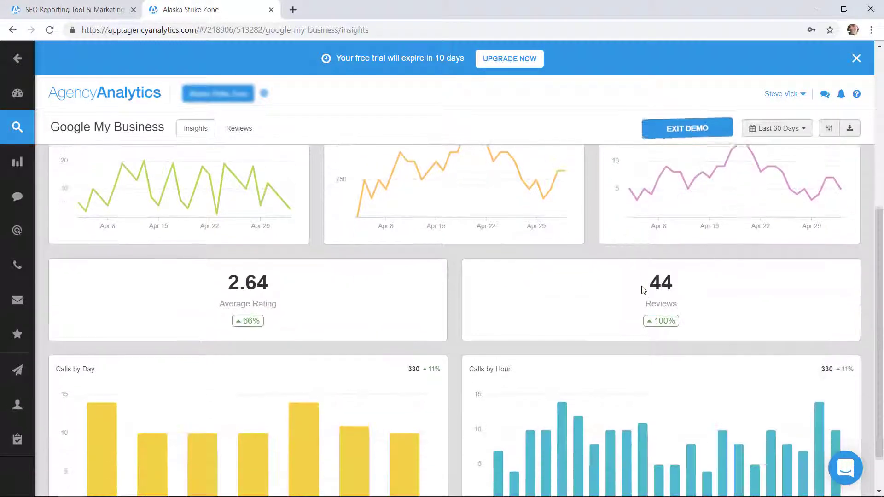
scroll(572, 311, "down", 1)
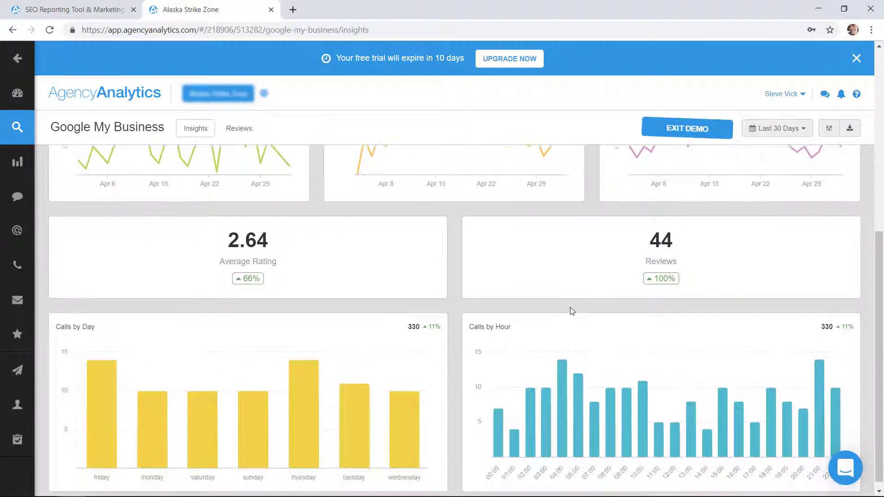
scroll(572, 311, "up", 7)
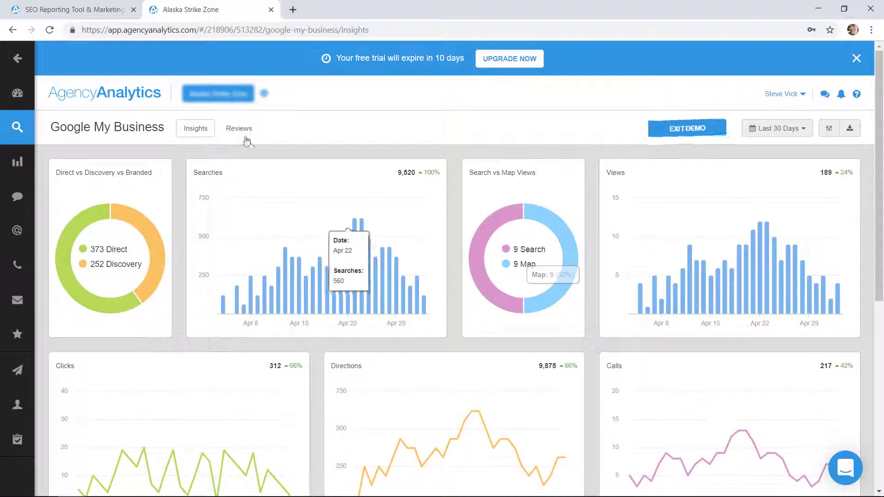
- Look through the list of Google My Business reviews
left_click(241, 134)
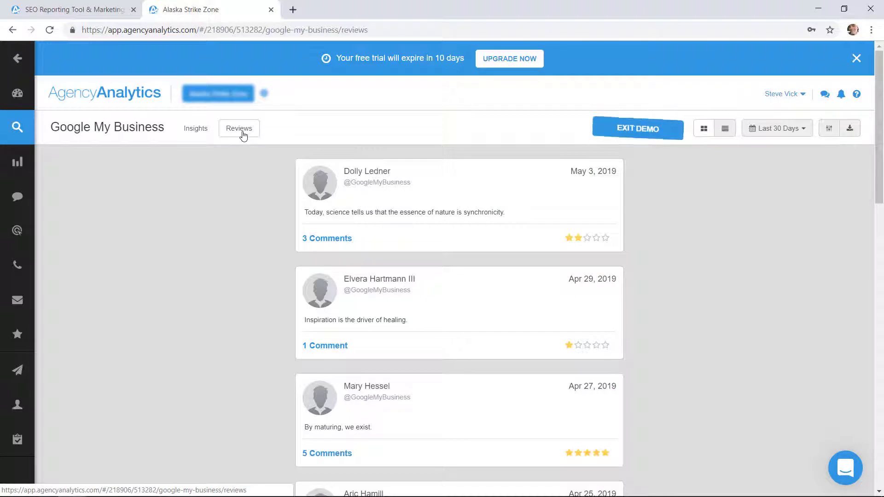
scroll(215, 233, "down", 4)
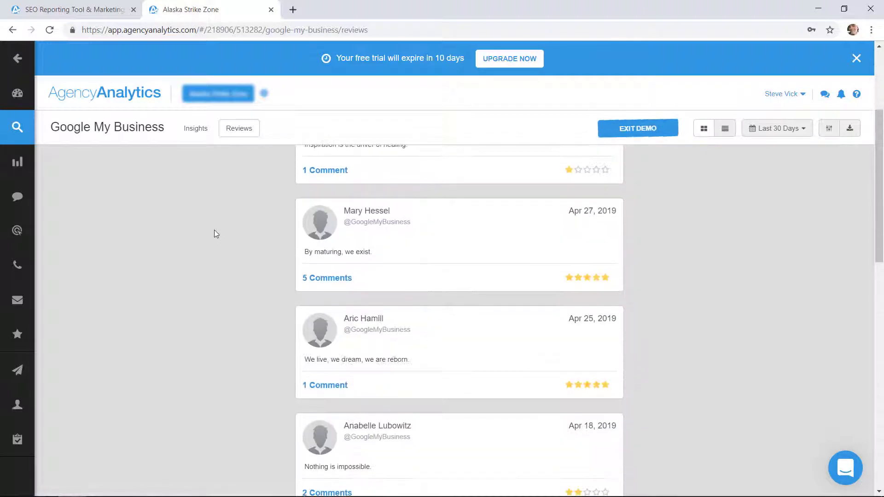
scroll(214, 234, "down", 3)
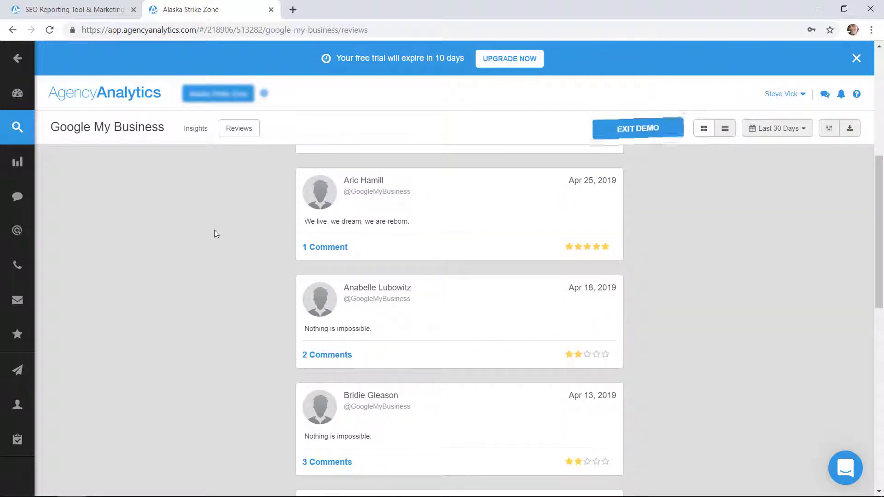
scroll(214, 234, "up", 7)
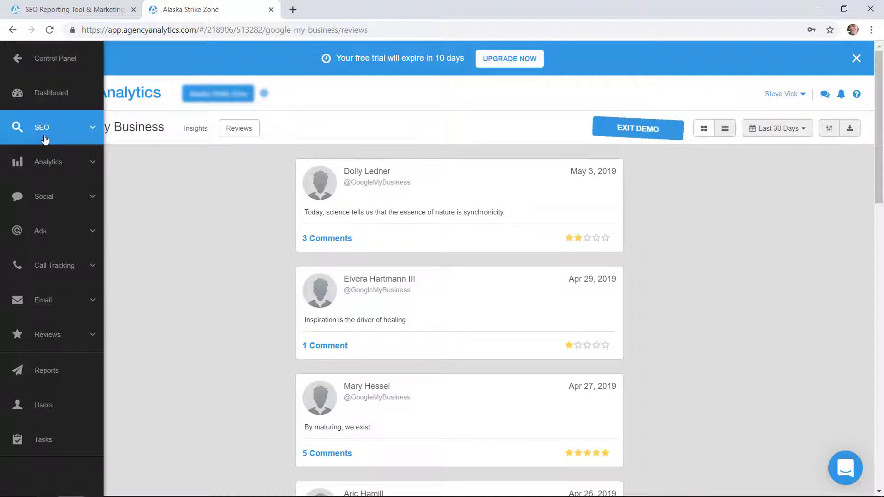
- Open the SEO Bing Webmaster Tools Top Queries report, with 4,500 clicks and 195K impressions
left_click(44, 139)
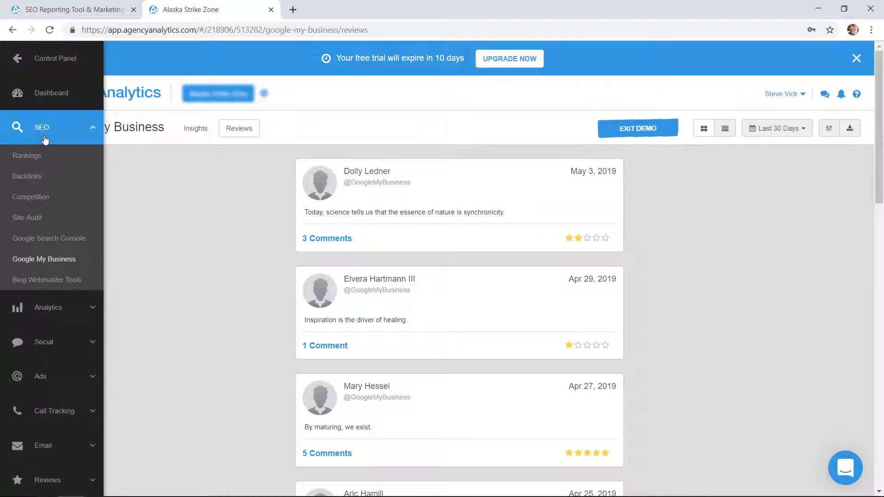
left_click(44, 281)
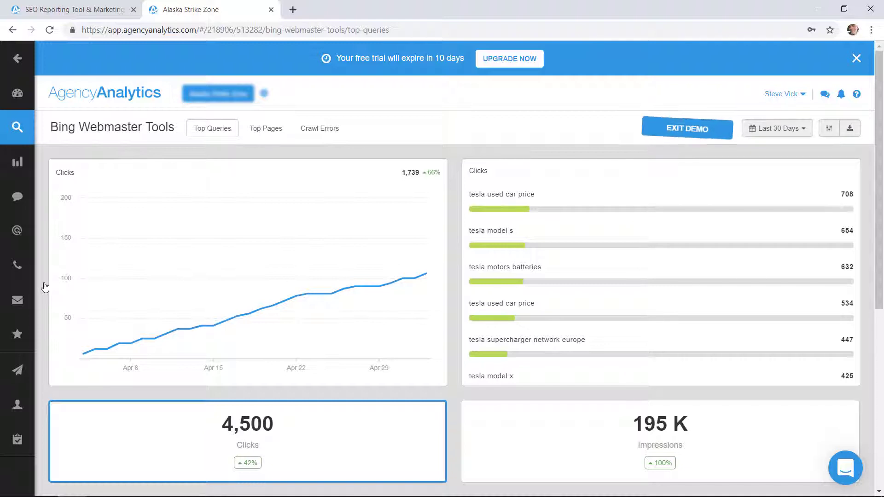
mouse_move(23, 129)
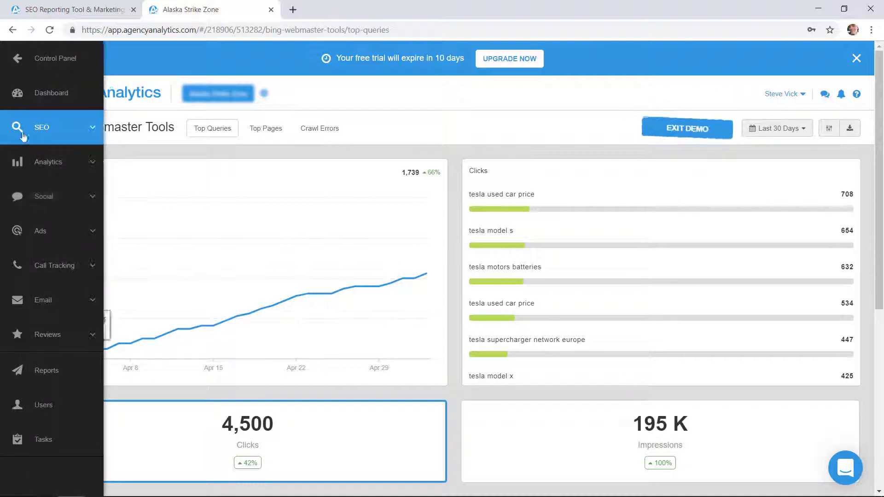
left_click(54, 166)
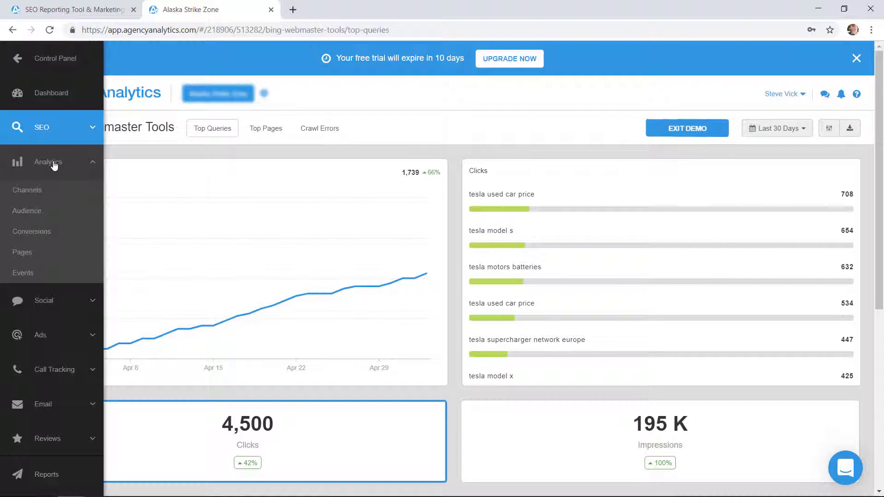
- Open the Google Analytics Channels report, filtered to Organic Search
left_click(27, 191)
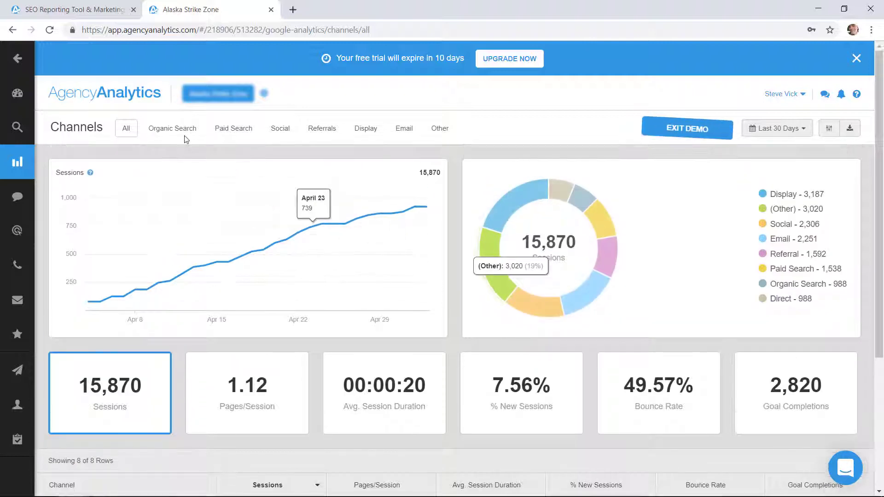
left_click(176, 131)
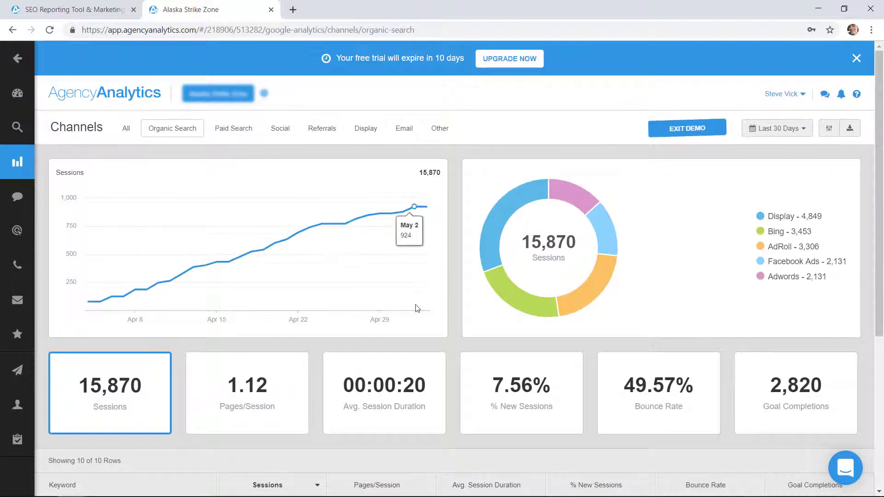
scroll(417, 308, "down", 5)
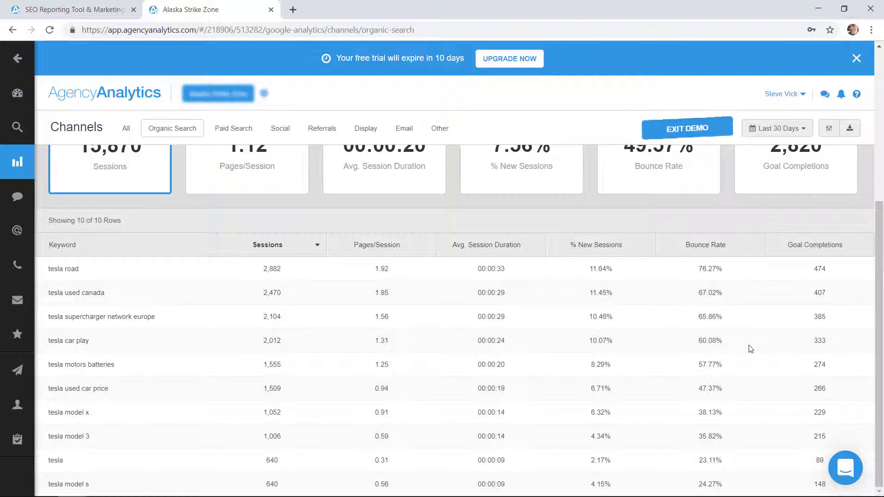
scroll(750, 348, "up", 5)
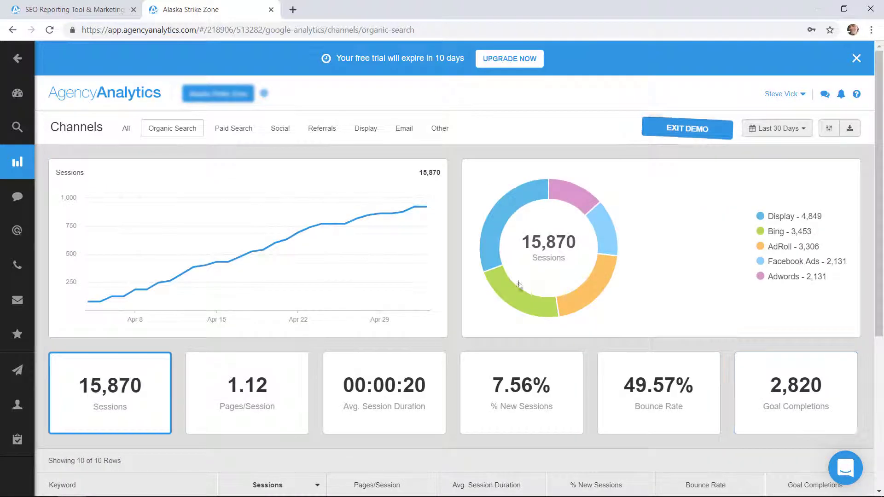
- Switch the Channels report to Paid Search: 15,870 sessions, 49.57% bounce rate
left_click(224, 129)
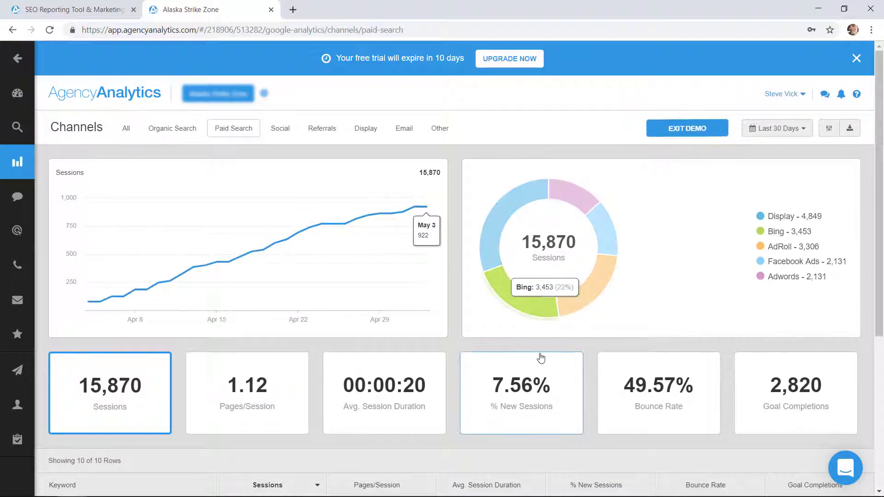
scroll(540, 357, "down", 2)
scroll(541, 358, "down", 2)
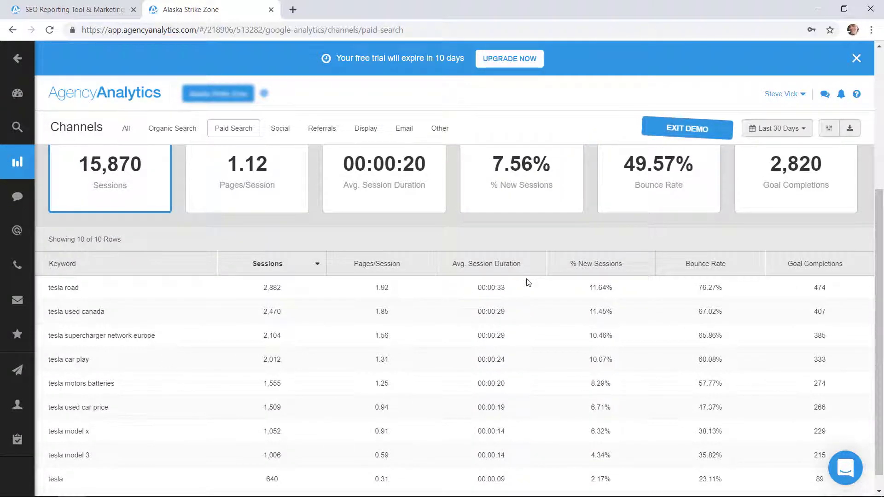
scroll(525, 279, "up", 4)
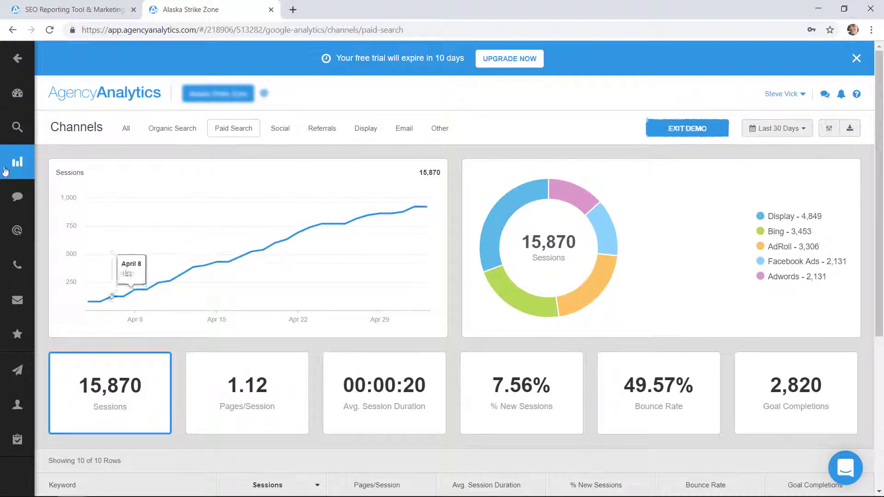
mouse_move(5, 170)
left_click(48, 162)
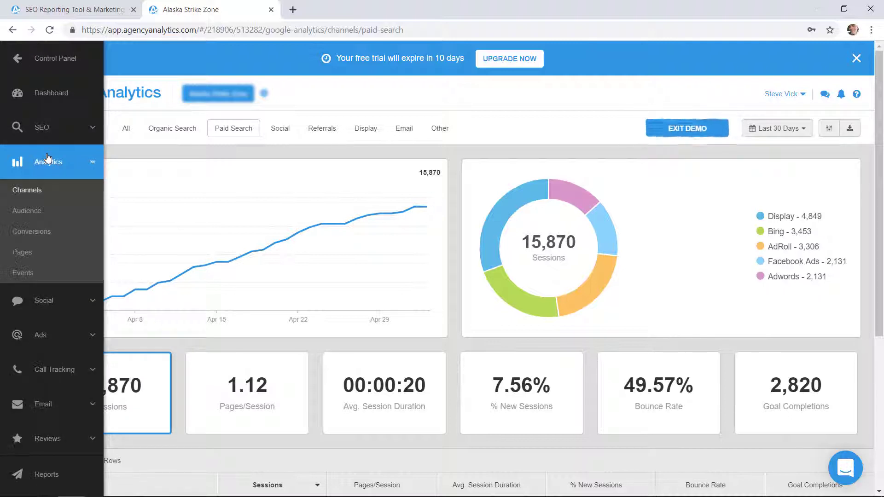
left_click(35, 211)
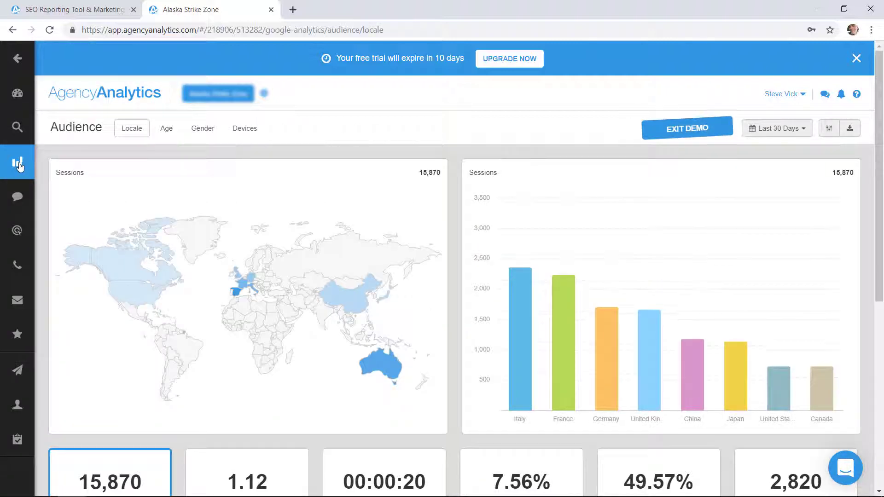
mouse_move(18, 165)
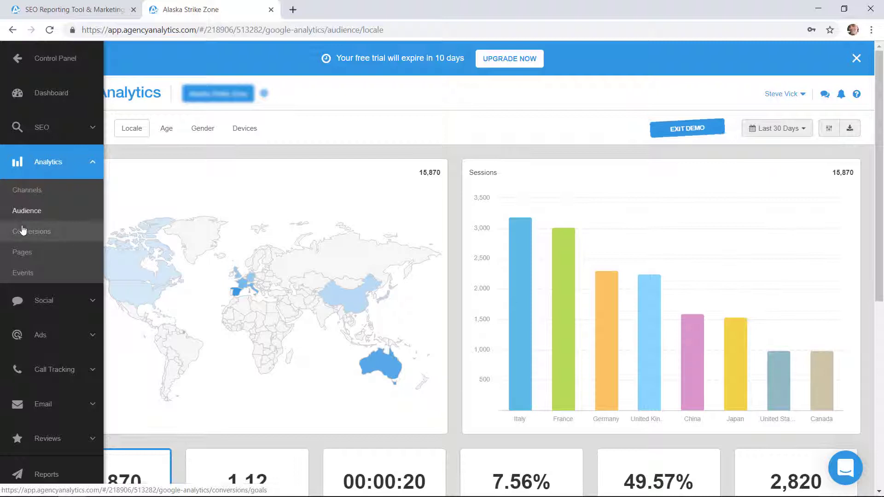
left_click(23, 252)
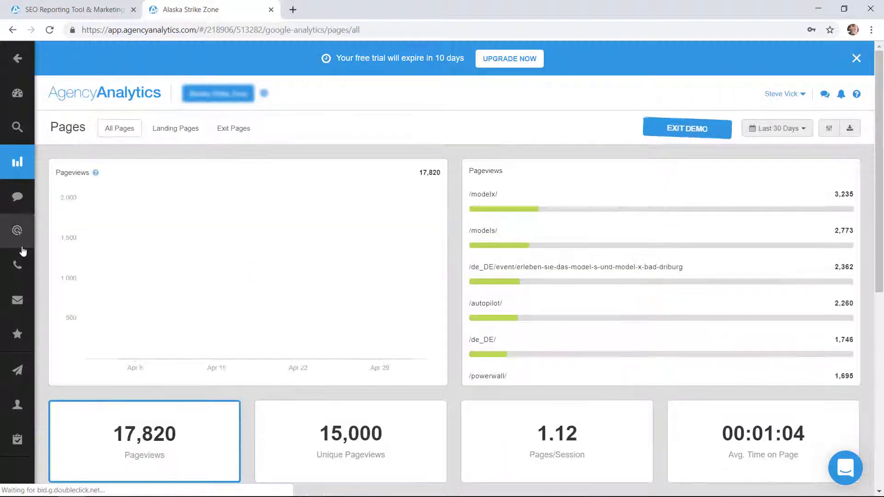
scroll(304, 304, "down", 5)
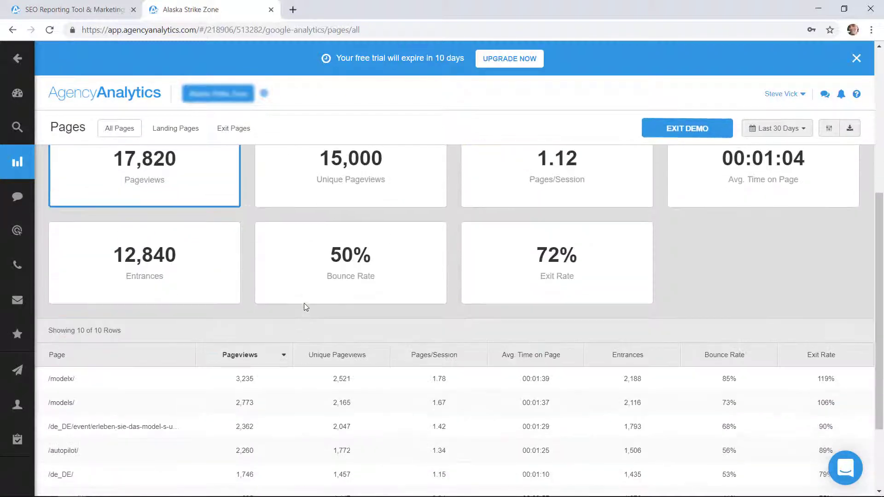
scroll(303, 308, "down", 2)
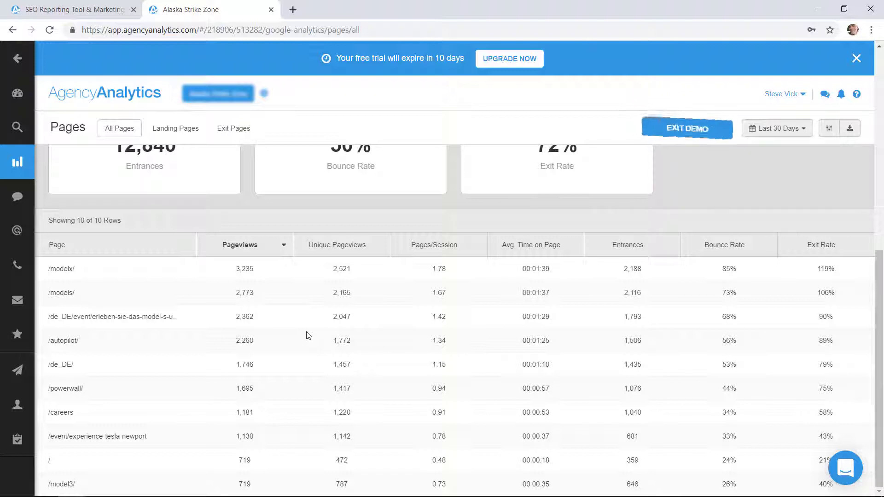
scroll(305, 335, "up", 7)
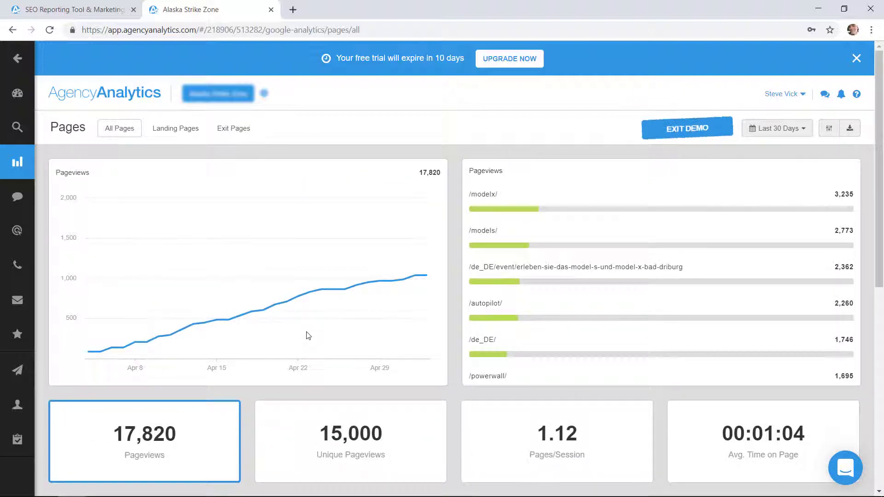
mouse_move(1, 183)
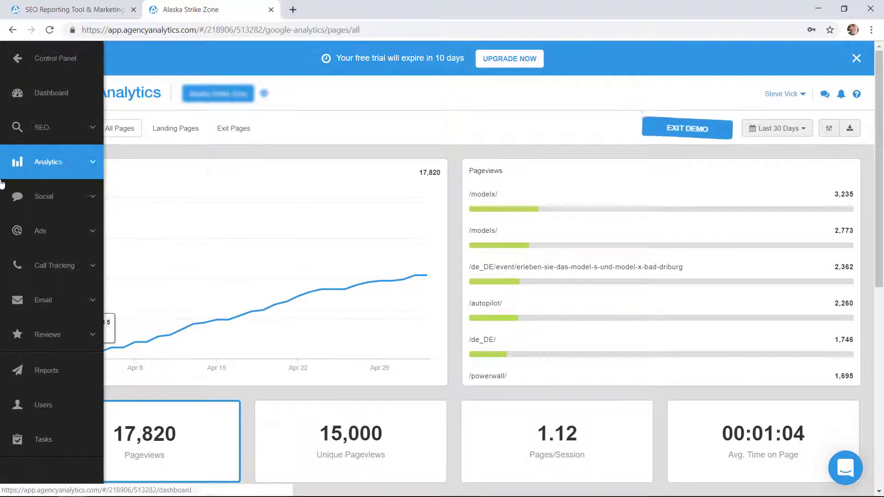
- Open the client's Facebook dashboard, review the Likes charts, then switch to the Posts list
left_click(64, 200)
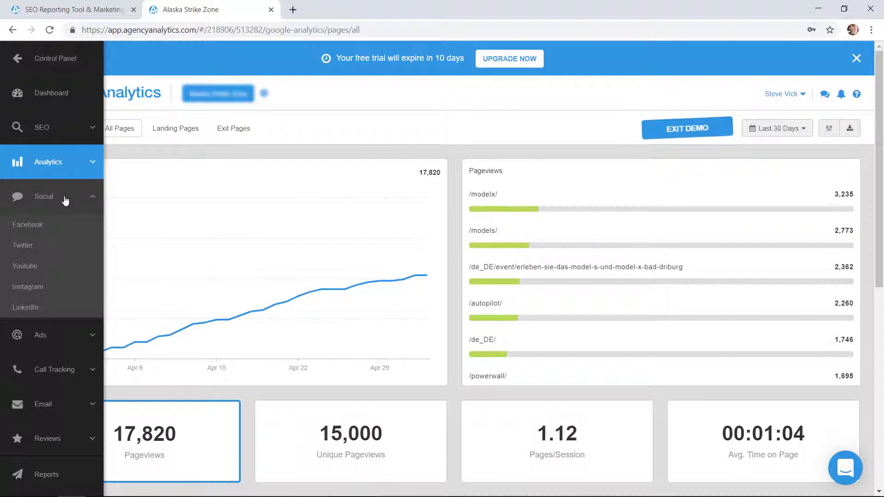
left_click(29, 225)
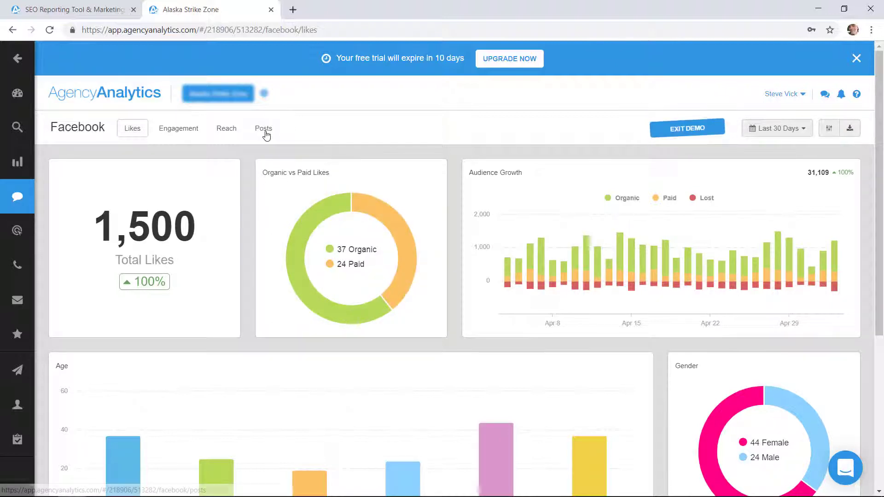
scroll(409, 367, "down", 2)
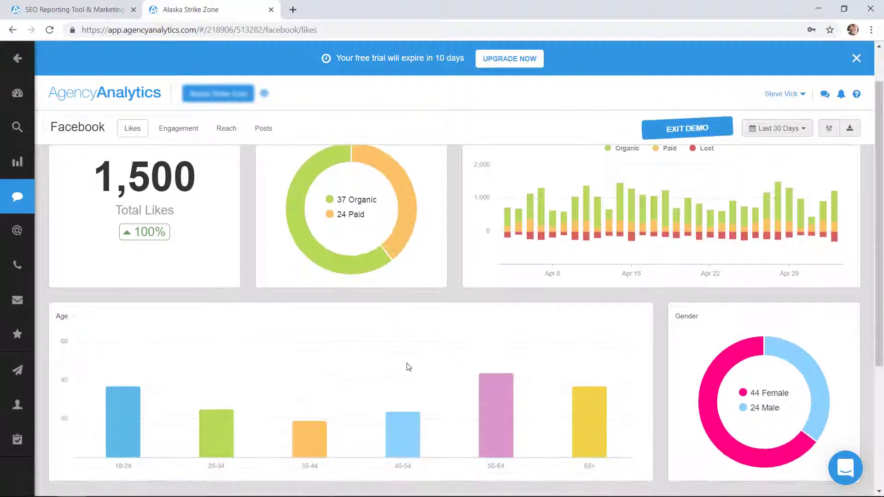
scroll(407, 367, "down", 3)
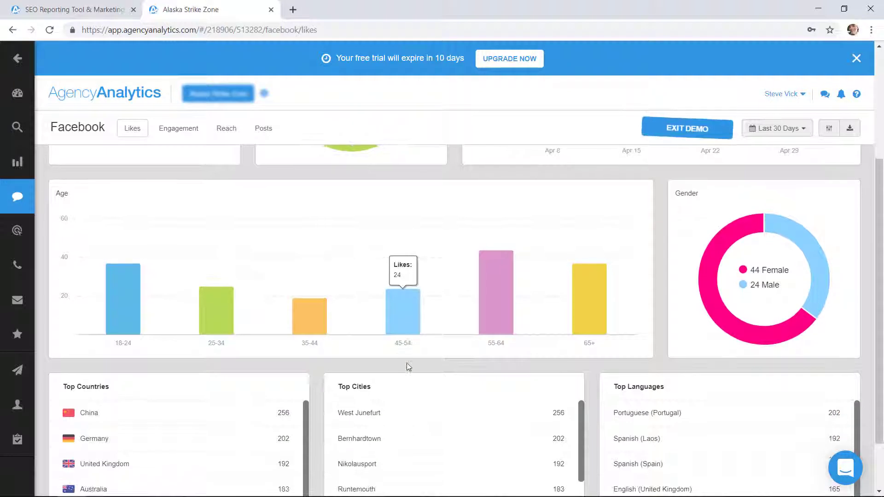
scroll(406, 367, "down", 2)
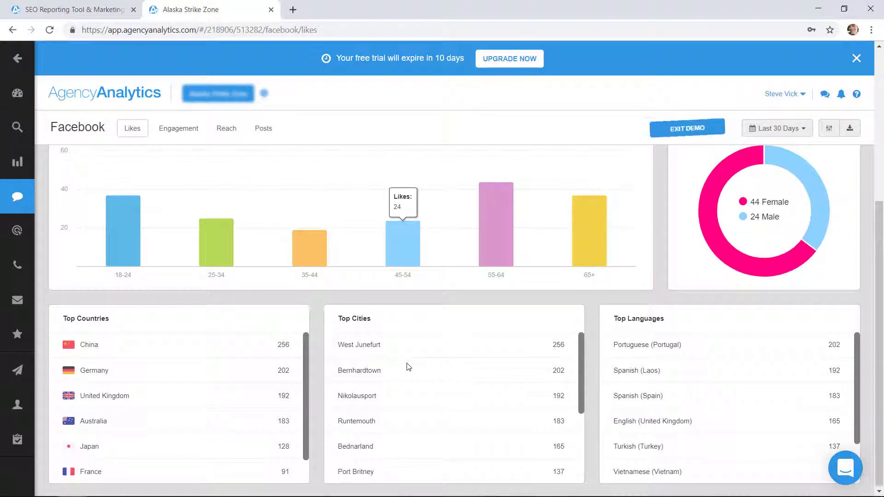
scroll(407, 366, "down", 1)
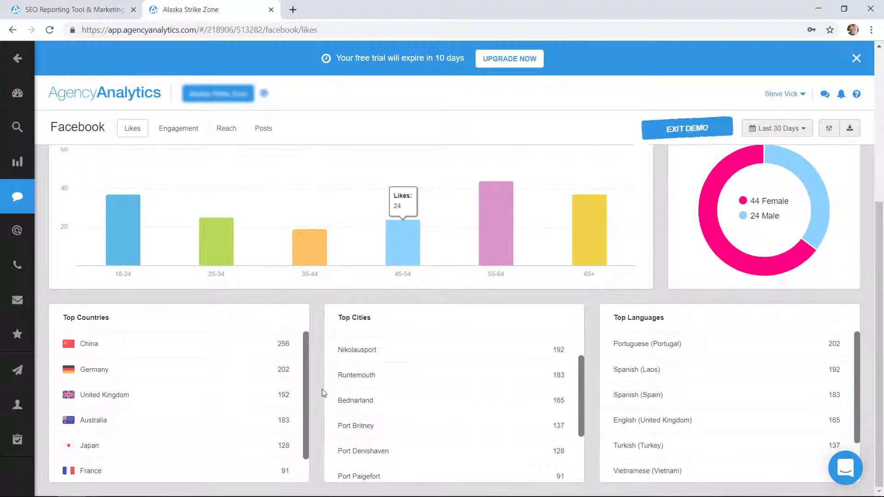
scroll(322, 393, "up", 5)
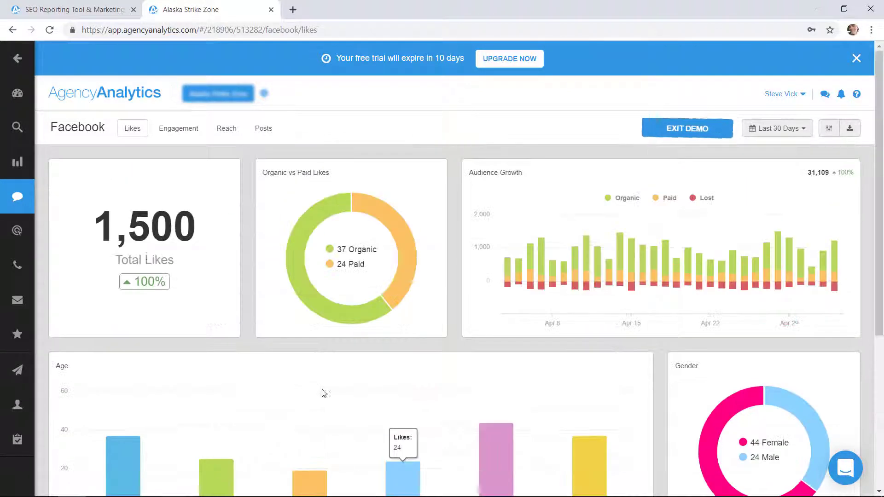
left_click(254, 129)
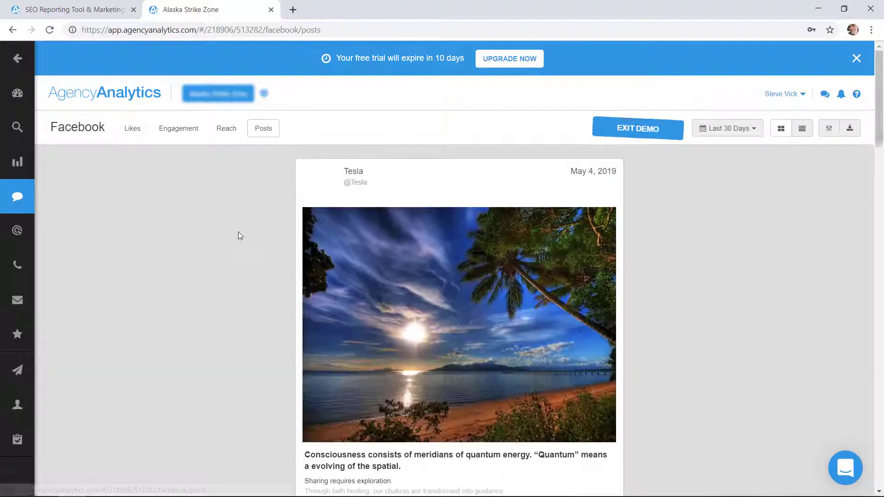
- Close the blue free-trial banner above the Facebook posts and expand the Social networks list
scroll(229, 283, "down", 3)
scroll(230, 284, "down", 5)
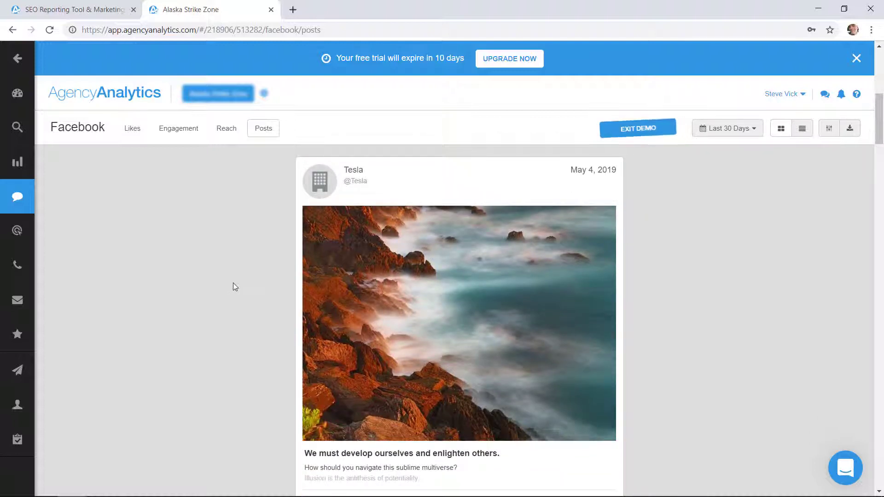
scroll(232, 283, "up", 8)
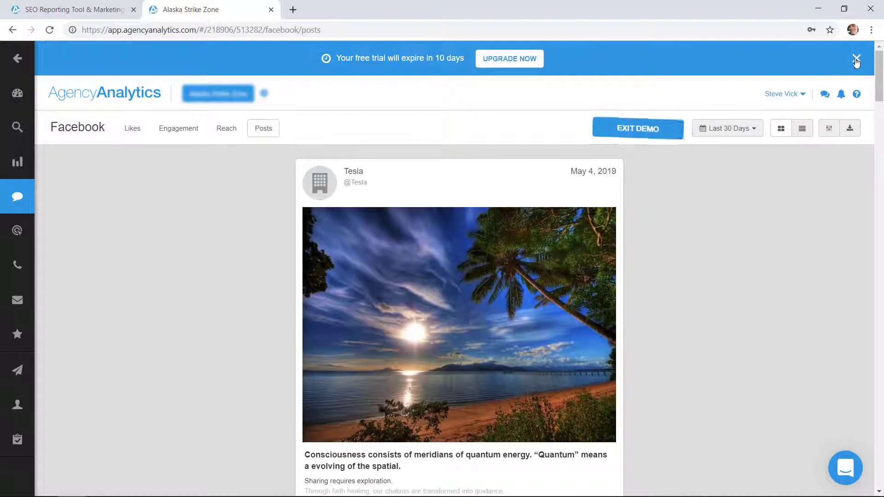
left_click(856, 59)
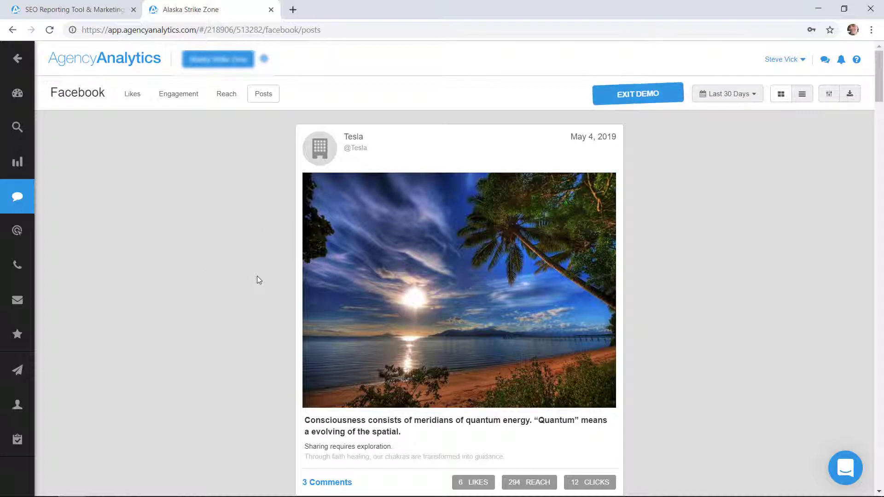
mouse_move(10, 207)
left_click(50, 204)
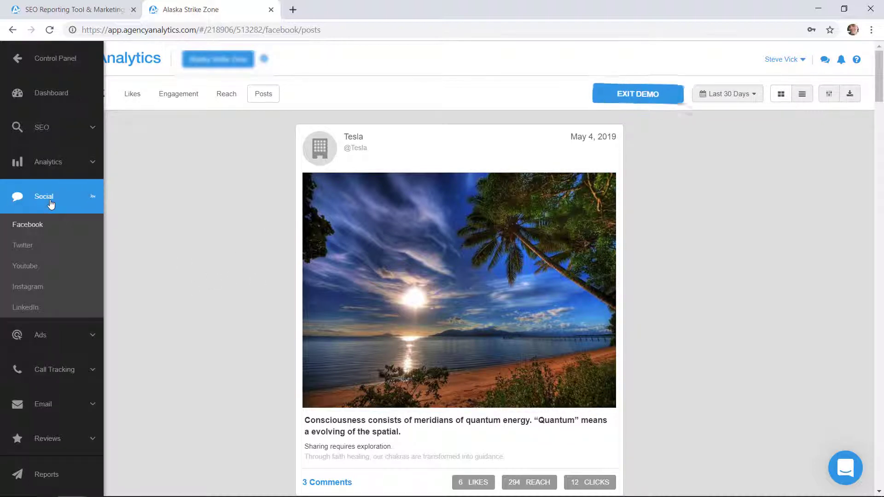
- Open the Twitter Insights dashboard: 1,500 followers, 98 likes, 80 retweets, 58 tweets
left_click(15, 251)
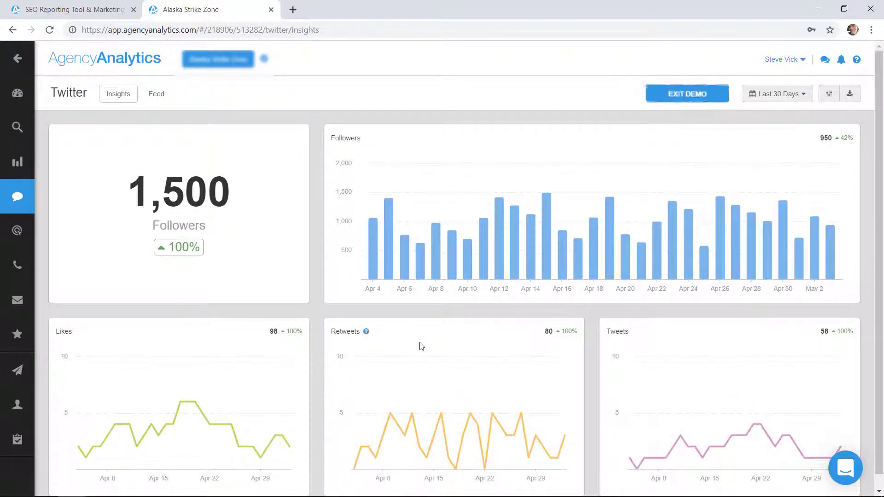
scroll(421, 346, "down", 1)
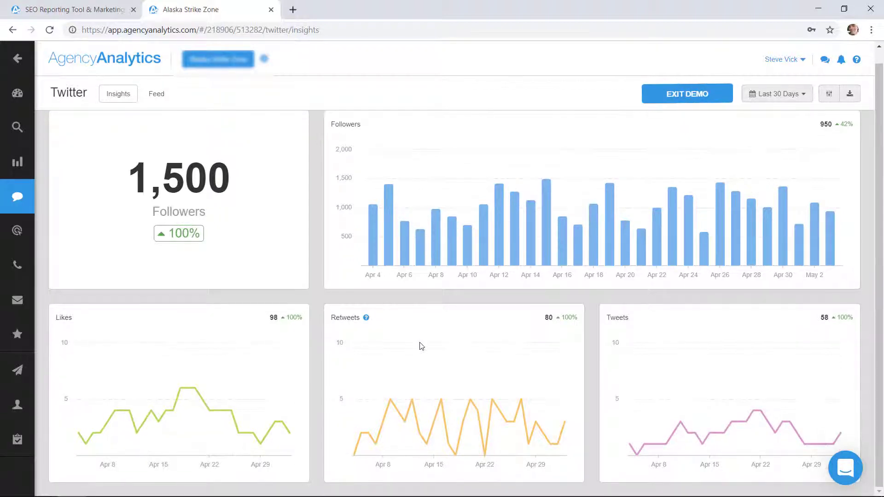
scroll(421, 346, "up", 1)
- Collapse the Social networks list and expand the Ads platforms list
mouse_move(23, 194)
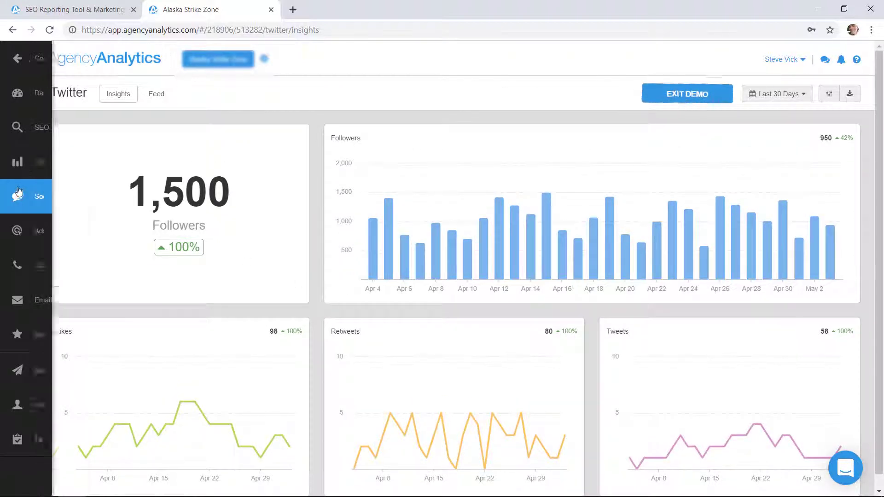
left_click(51, 198)
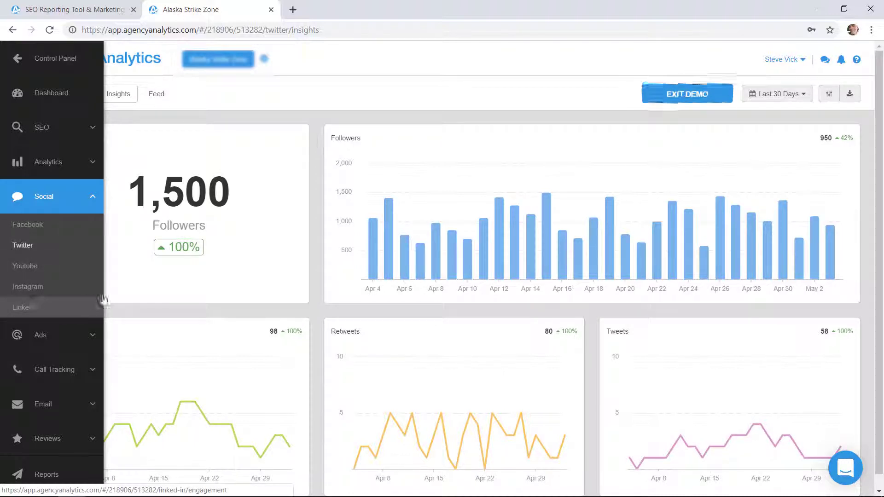
mouse_move(16, 263)
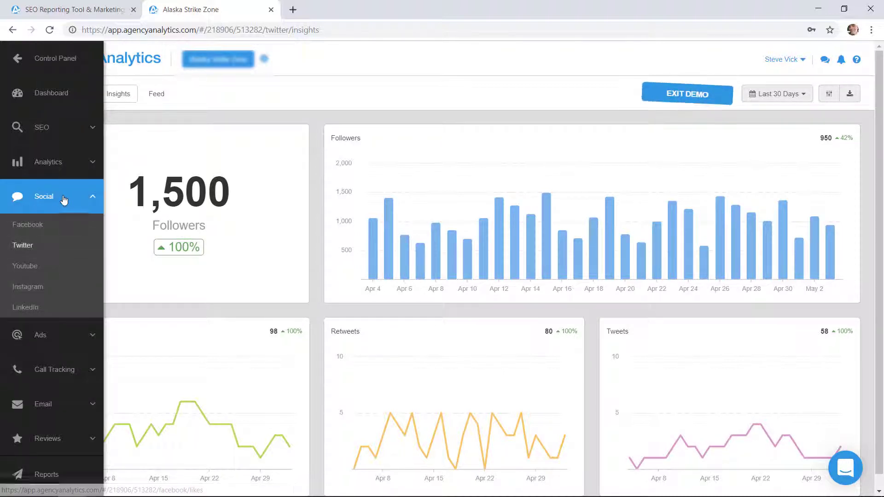
left_click(64, 199)
left_click(48, 233)
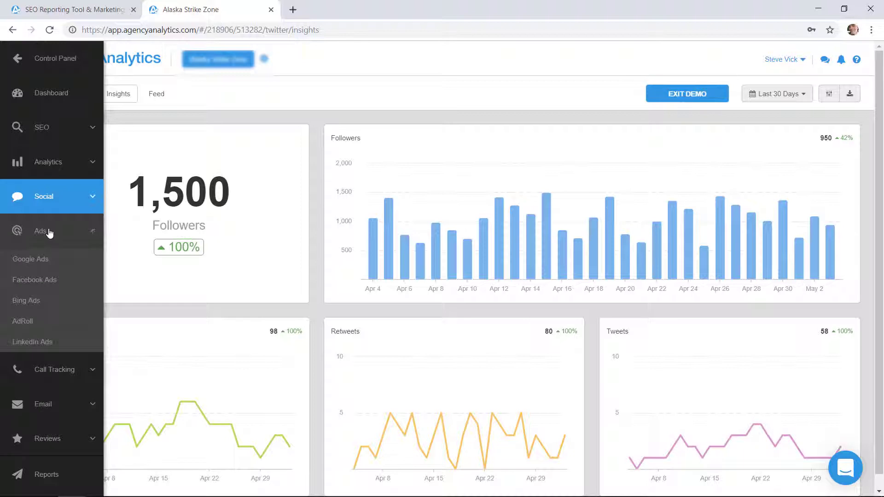
- Review the Google Ads Campaigns report ($15,000.00 cost, 300 conversions) and re-expand the Ads list
left_click(32, 259)
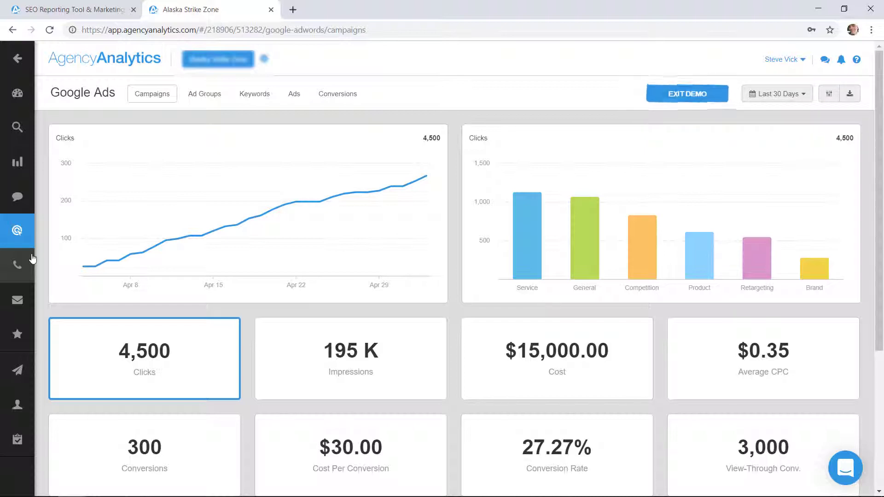
scroll(227, 351, "down", 3)
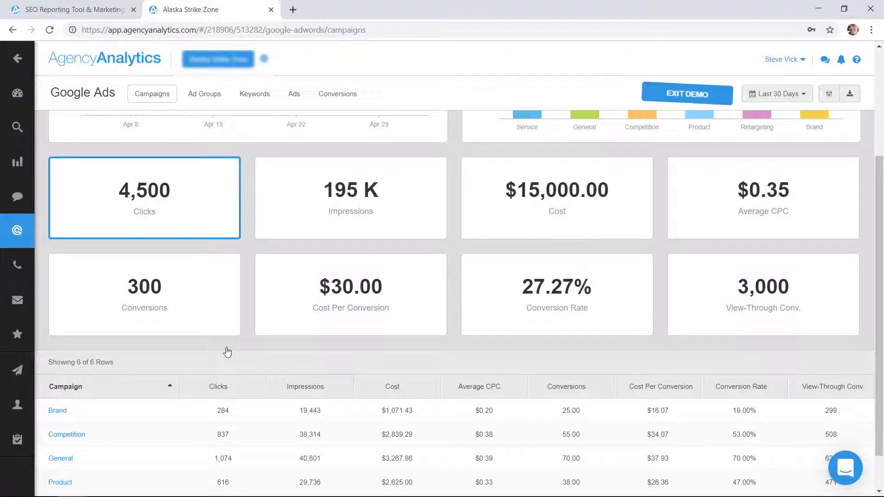
scroll(227, 352, "down", 1)
scroll(227, 352, "up", 5)
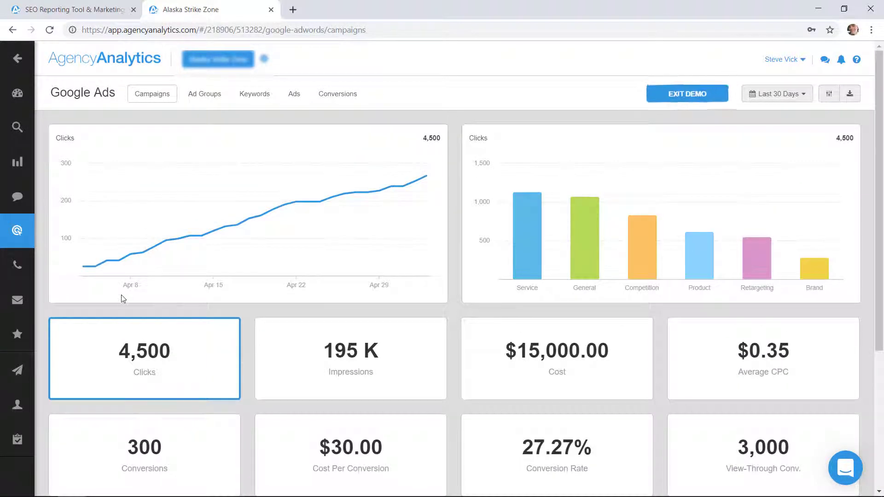
left_click(37, 240)
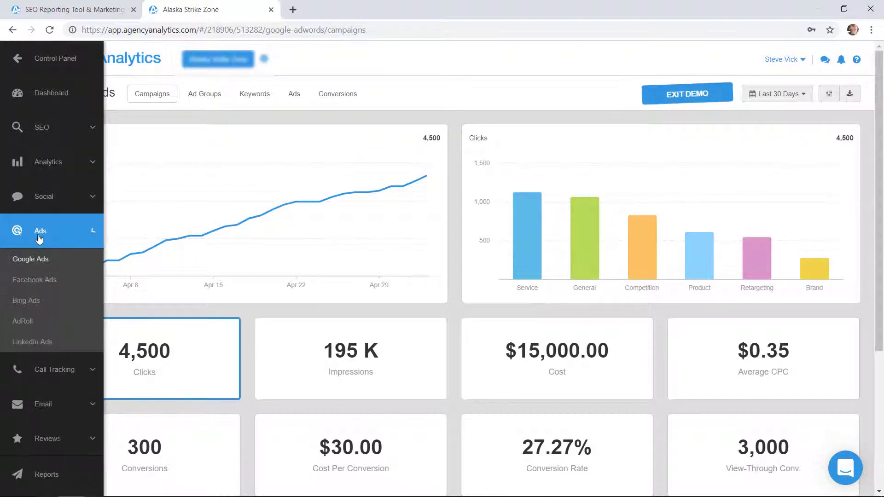
- Open the Facebook Ads Campaigns report: 4,500 clicks, $3.50 average CPC, 13.64% CTR
left_click(33, 281)
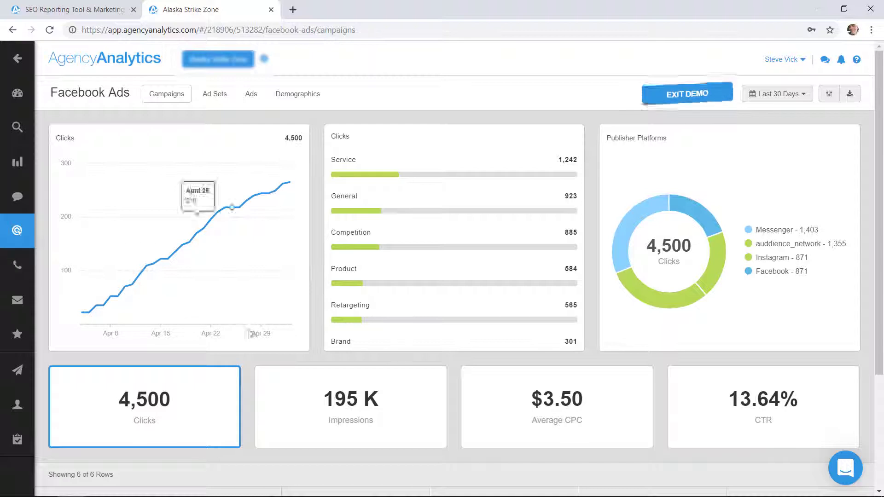
scroll(342, 379, "down", 3)
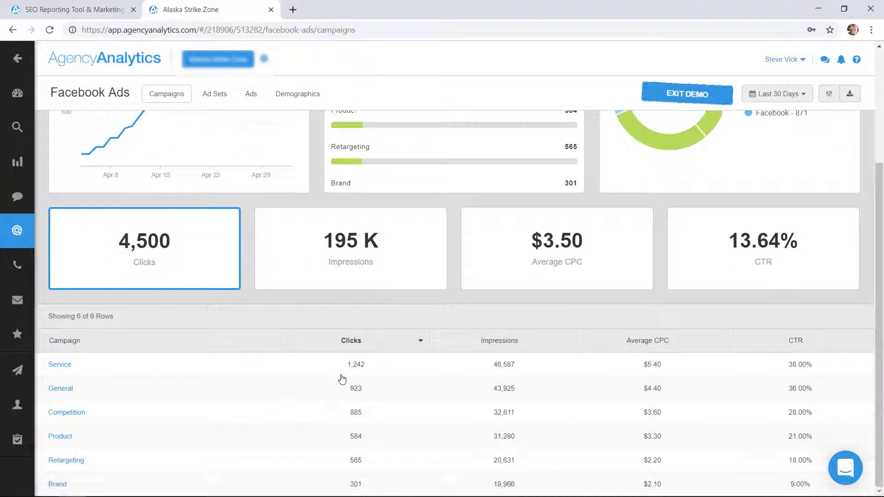
scroll(342, 379, "up", 3)
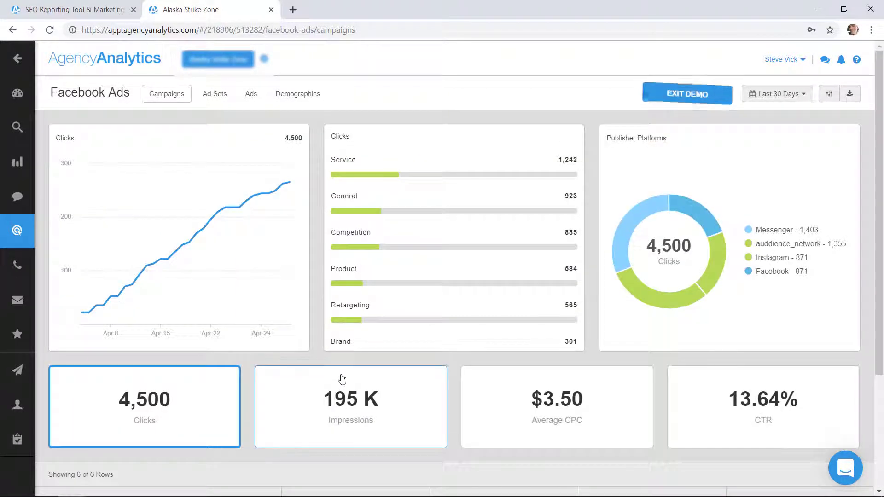
- Collapse the Ads list and expand the Call Tracking providers list
mouse_move(23, 244)
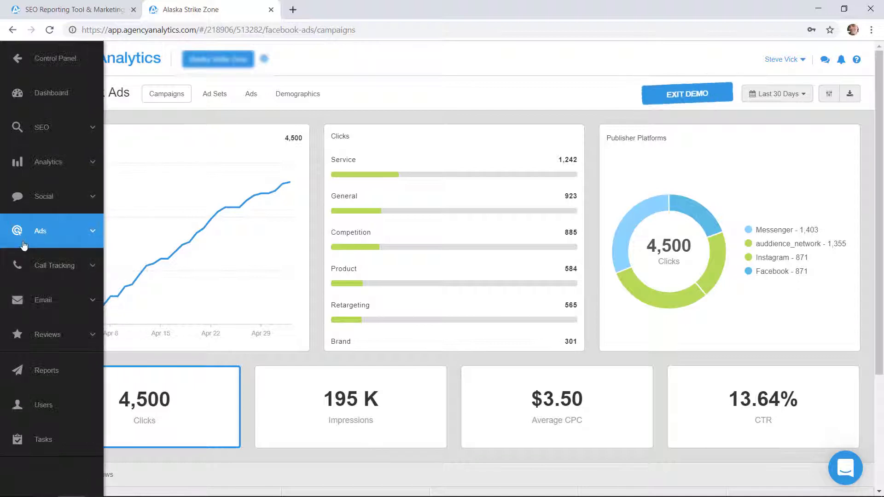
left_click(53, 240)
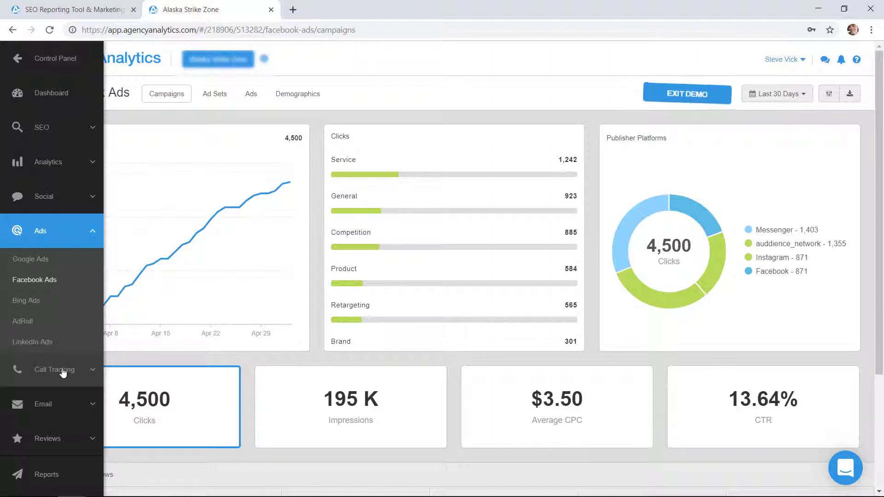
left_click(61, 232)
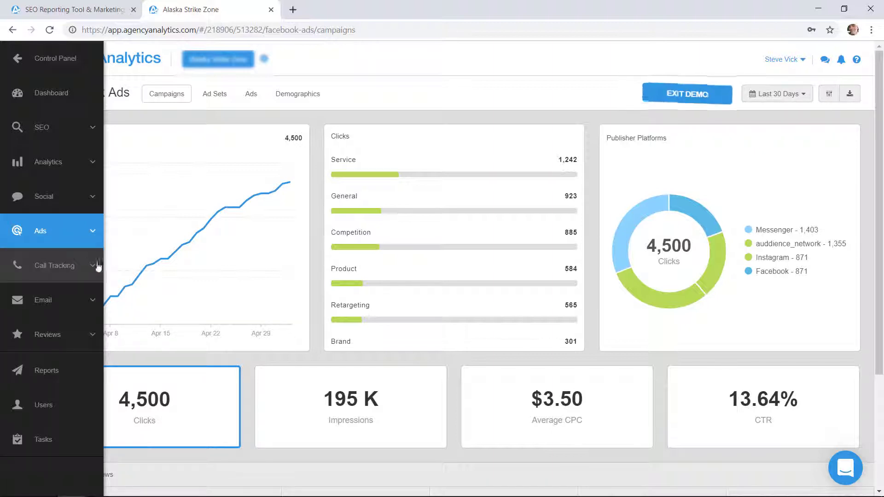
left_click(46, 266)
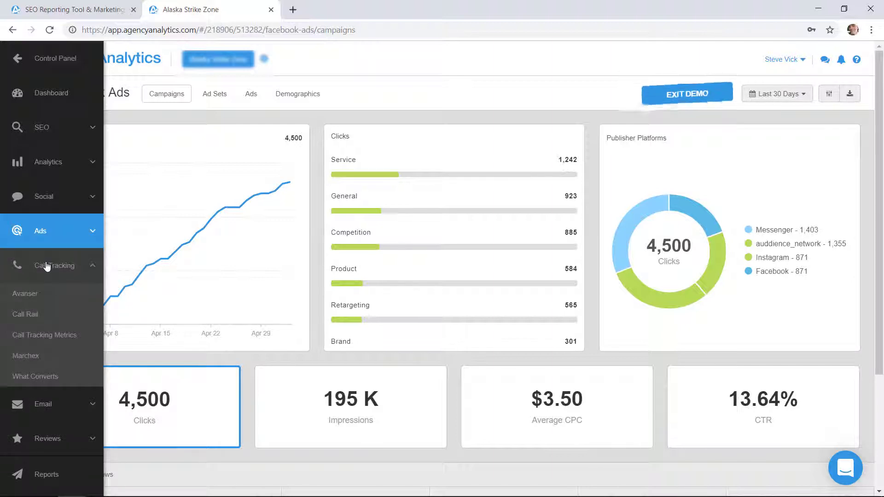
- Open the Avanser call-tracking report: 300 calls, 210 answered, 90 missed
left_click(27, 294)
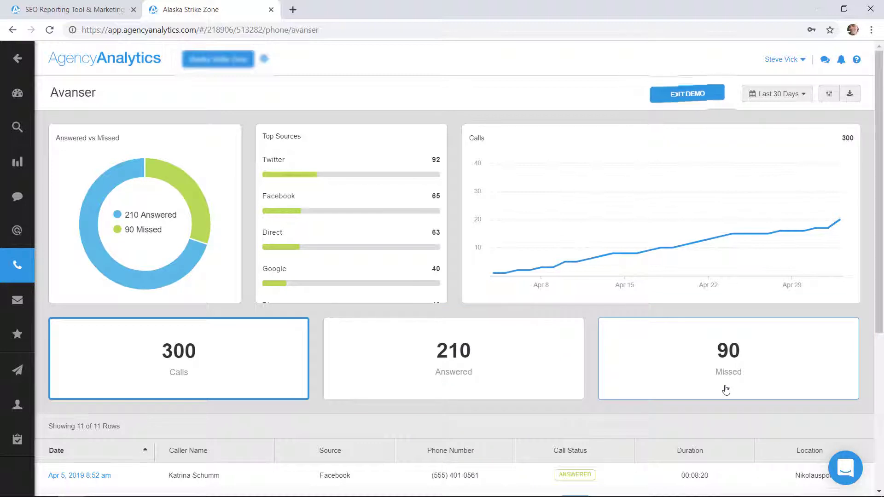
scroll(672, 400, "down", 5)
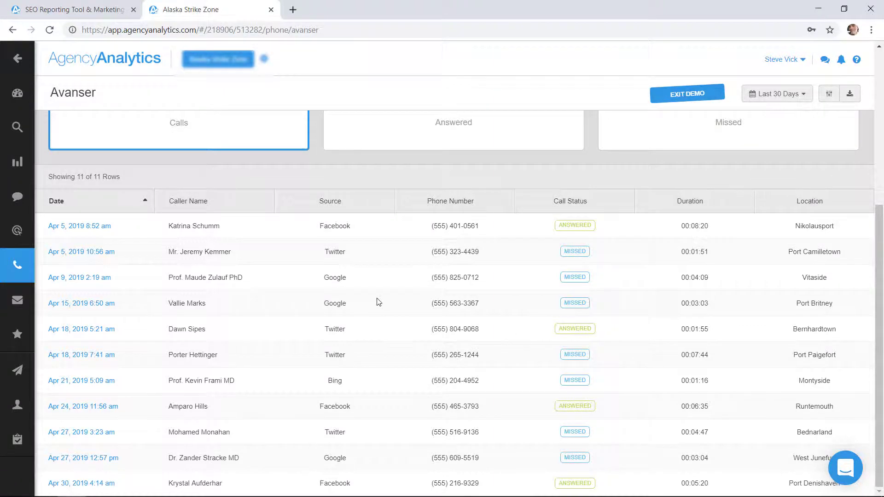
scroll(378, 302, "up", 5)
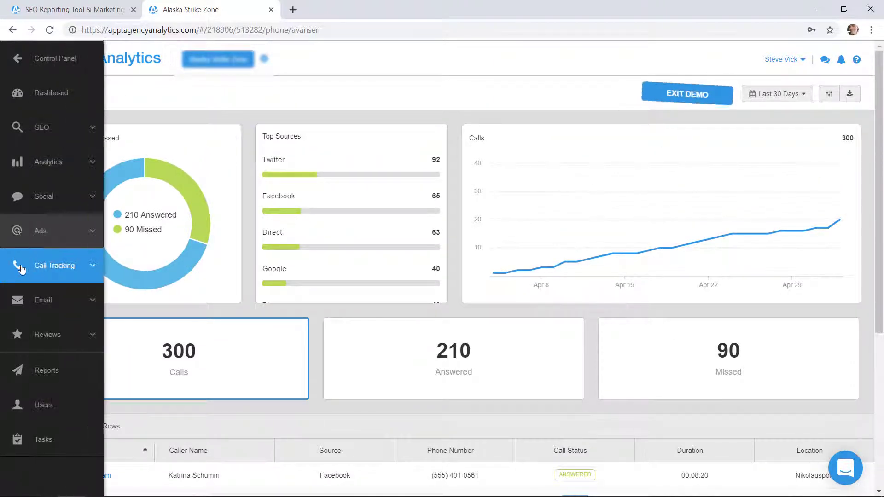
- Toggle the Call Tracking list closed and expand the Email platforms section
left_click(21, 269)
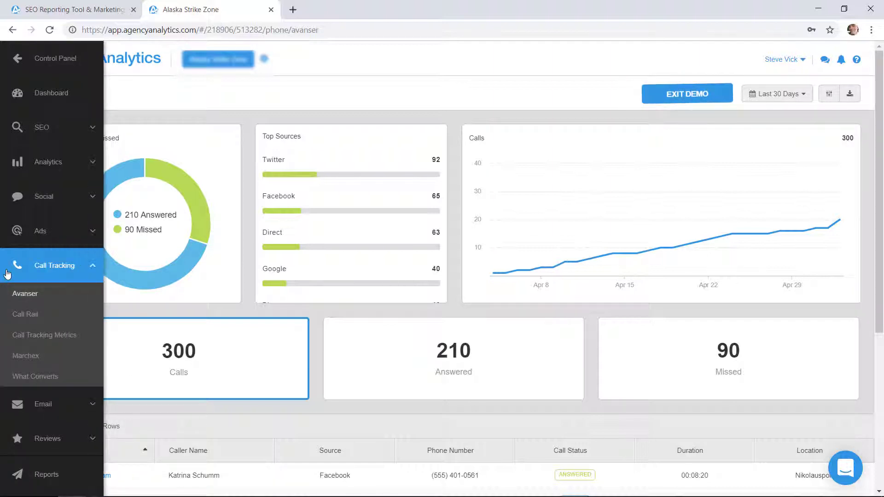
left_click(54, 269)
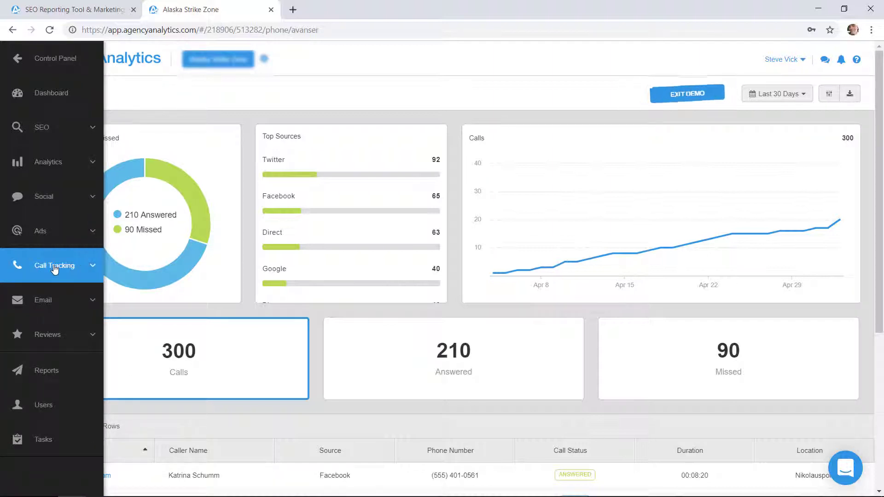
left_click(61, 302)
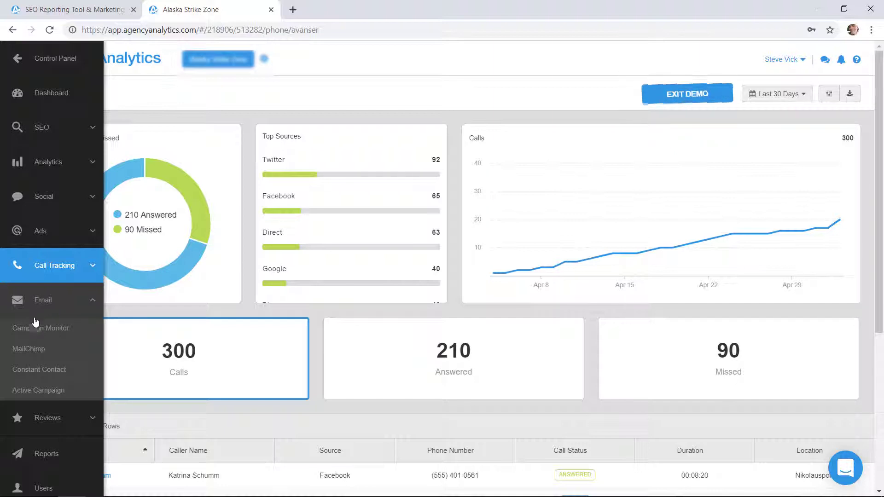
- Open MailChimp's Newsletter campaign: 731 recipients, 30.60% open rate, 19.11% click rate
left_click(30, 349)
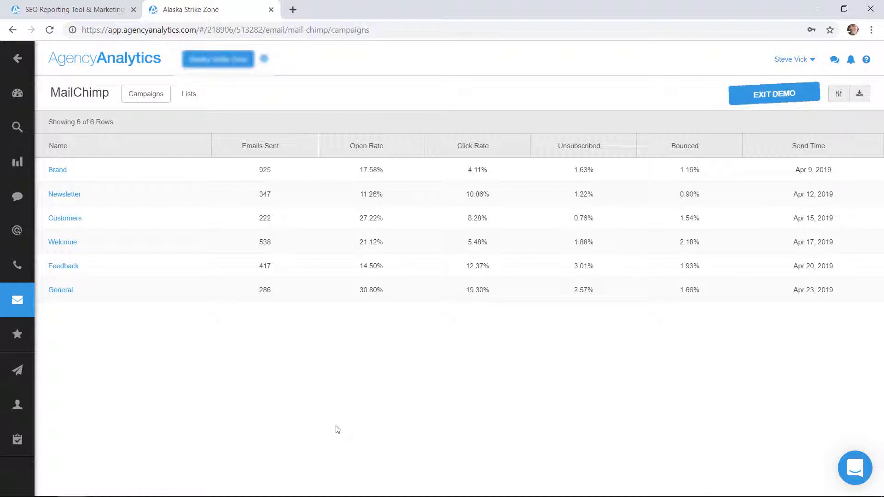
left_click(58, 195)
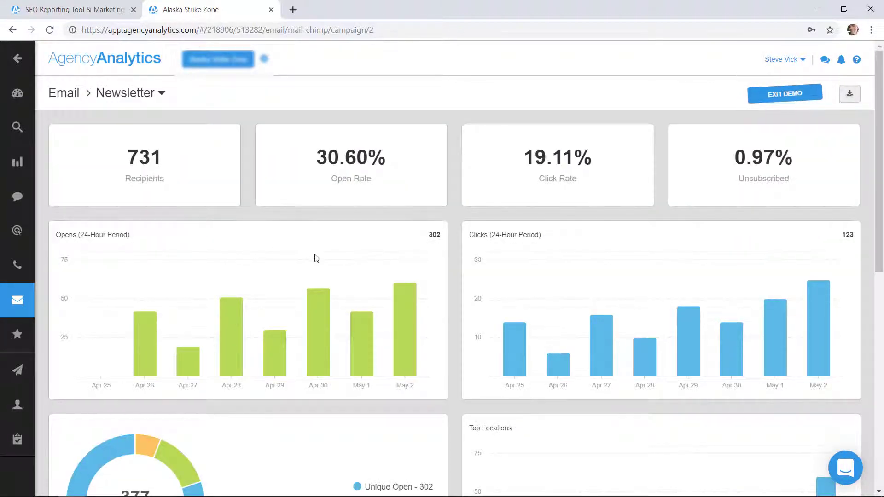
scroll(316, 258, "down", 5)
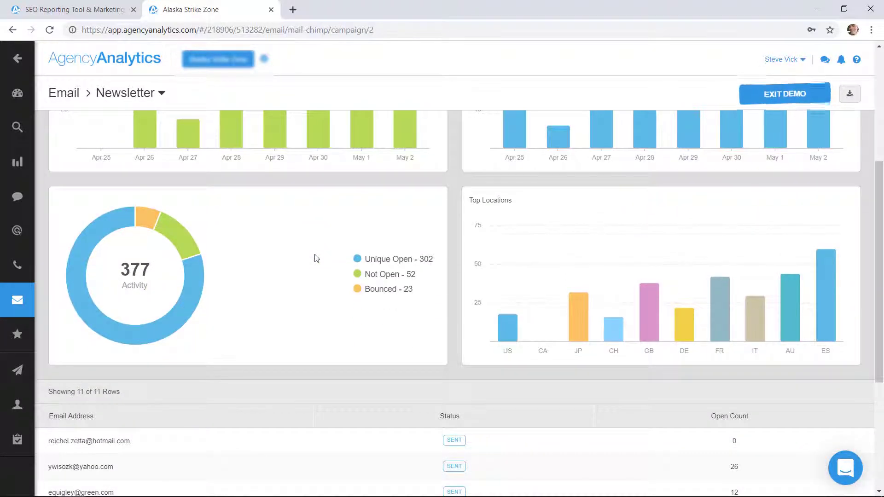
scroll(316, 258, "down", 5)
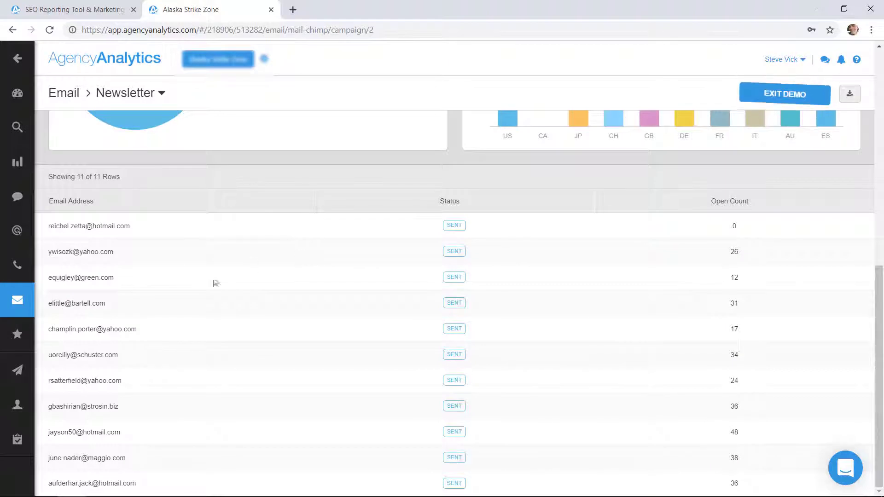
scroll(239, 305, "up", 10)
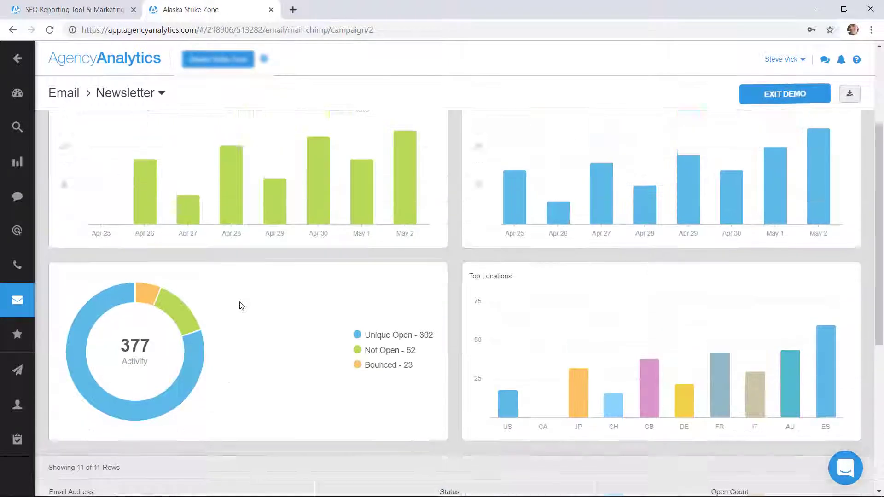
mouse_move(20, 292)
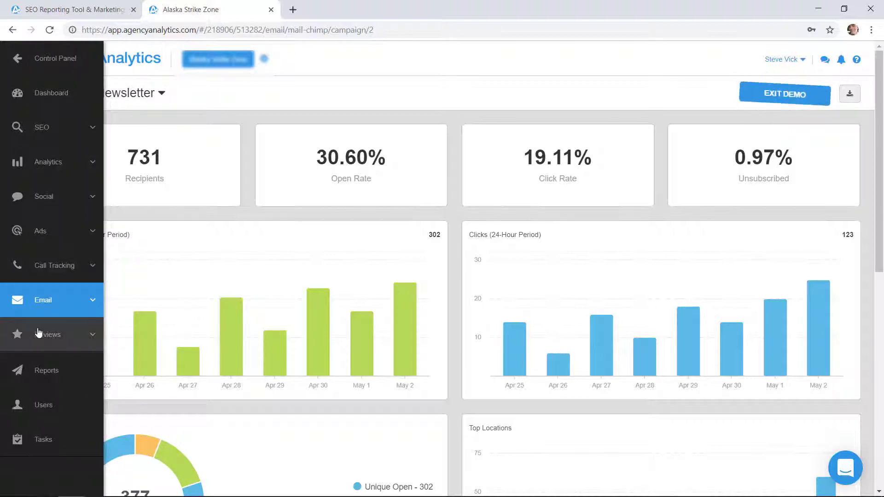
- Expand Reviews and open BirdEye's overview: 4 rating, 60 reviews, 21 five-star reviews
left_click(40, 333)
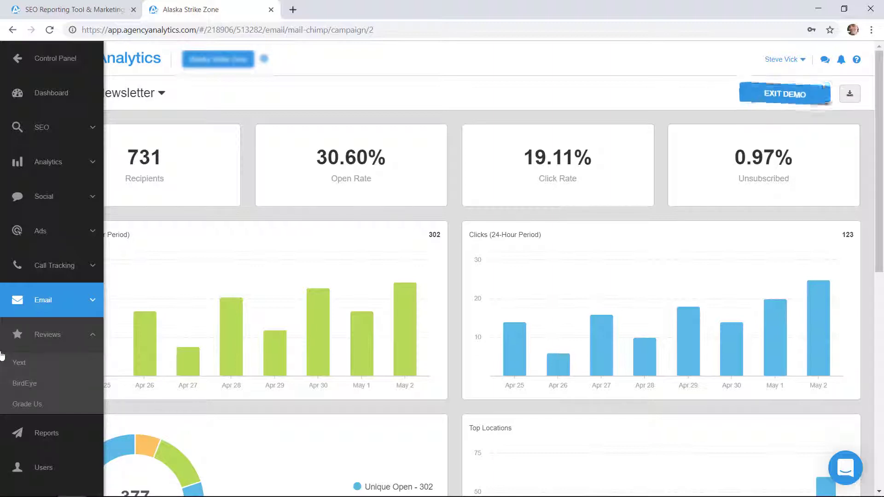
left_click(31, 386)
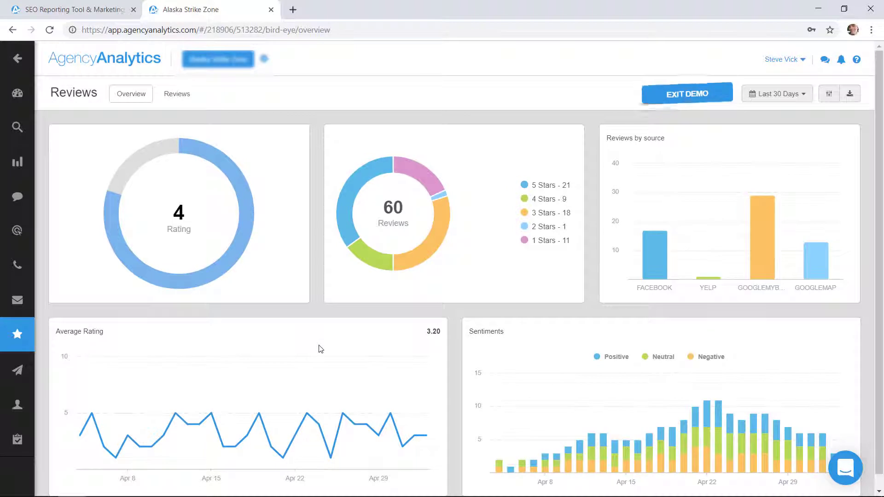
- Open the client's scheduled Reports page, which lists no reports yet
mouse_move(9, 357)
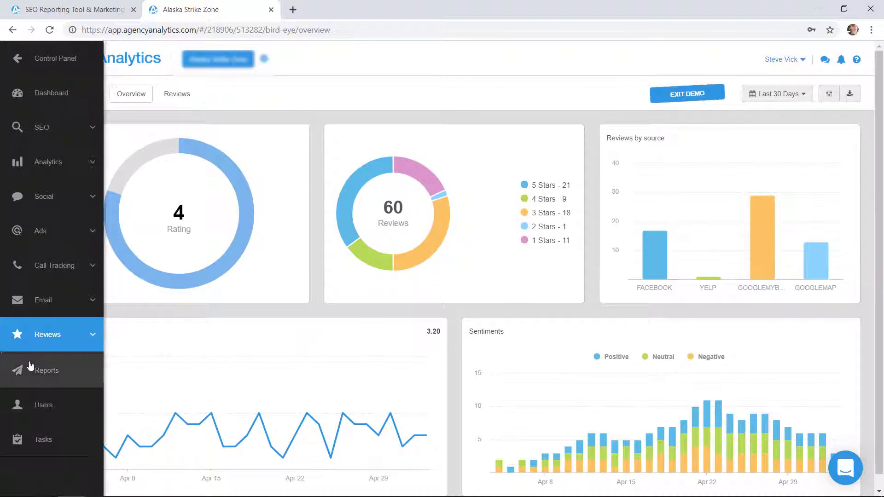
left_click(31, 369)
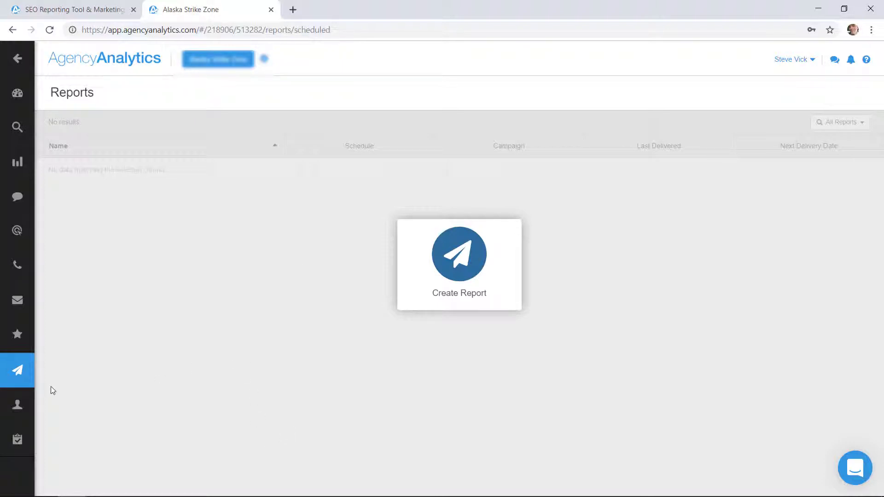
- View the client's Users page, then open Tasks and cancel the new task list form
mouse_move(15, 400)
left_click(38, 411)
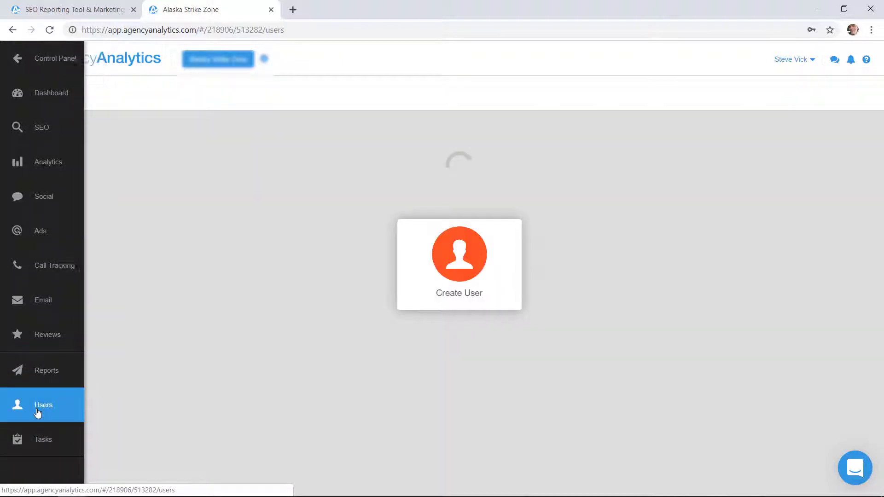
mouse_move(27, 392)
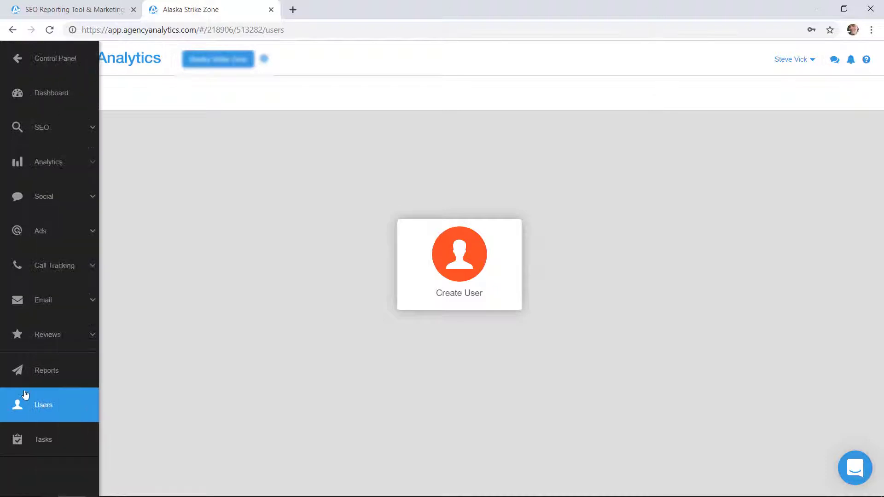
left_click(40, 442)
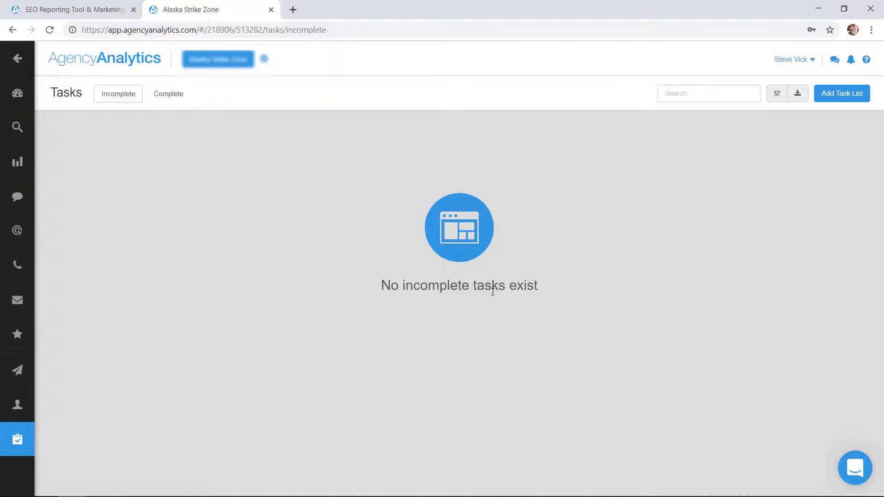
left_click(822, 101)
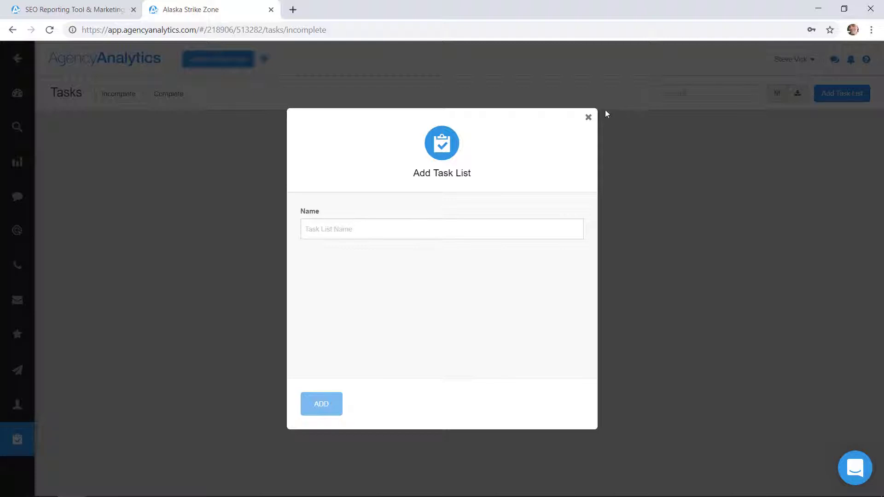
left_click(588, 119)
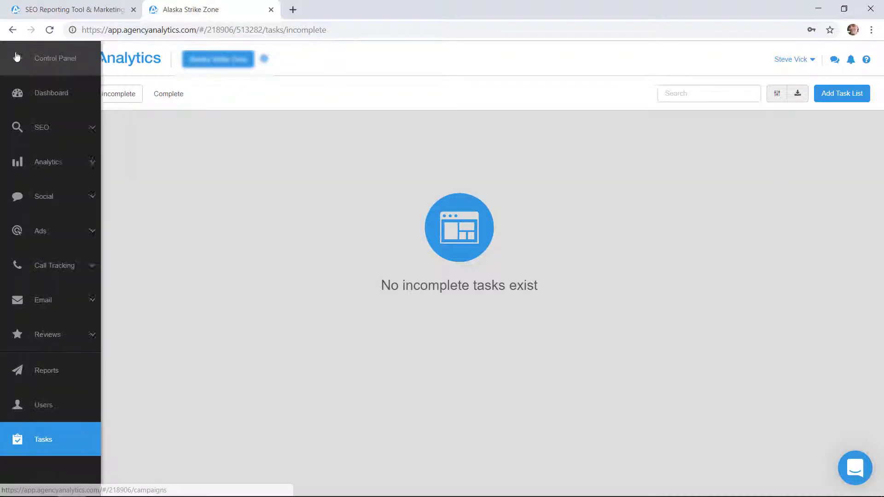
- Return to the client's main dashboard
left_click(37, 89)
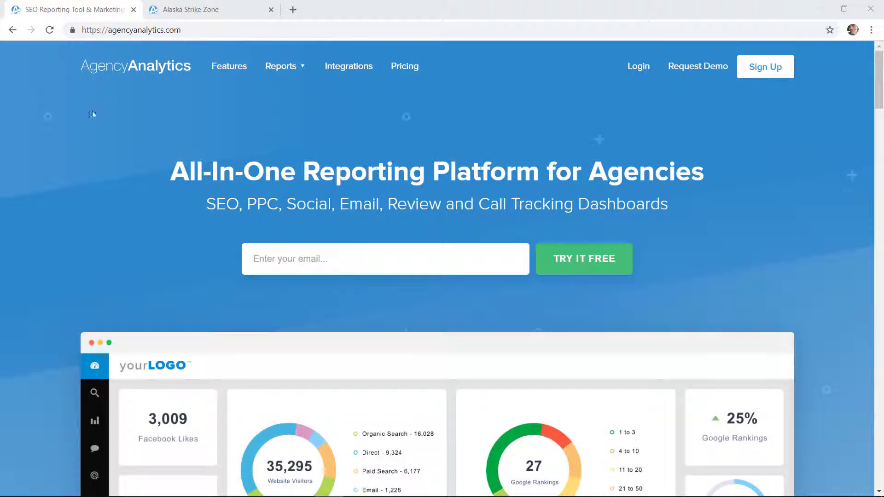
- Scroll the homepage down to the integrations listing Bing ads, CallRail, Facebook and Google Analytics
scroll(51, 203, "down", 2)
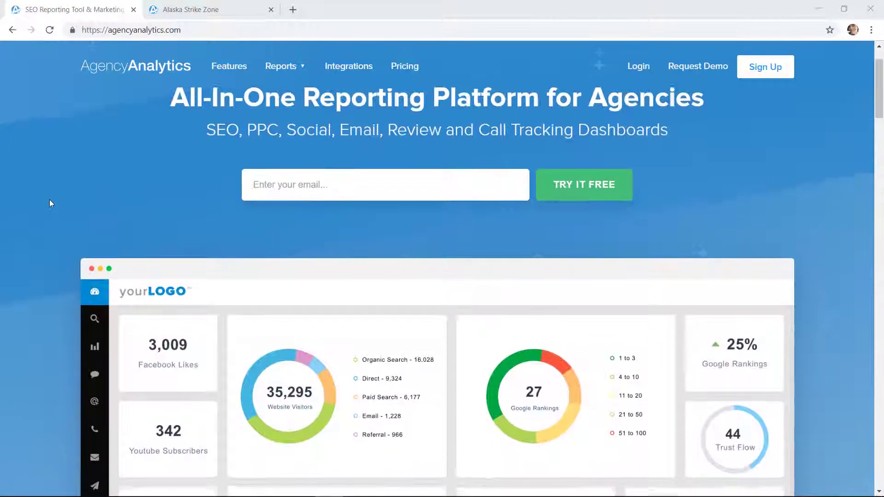
scroll(50, 203, "down", 2)
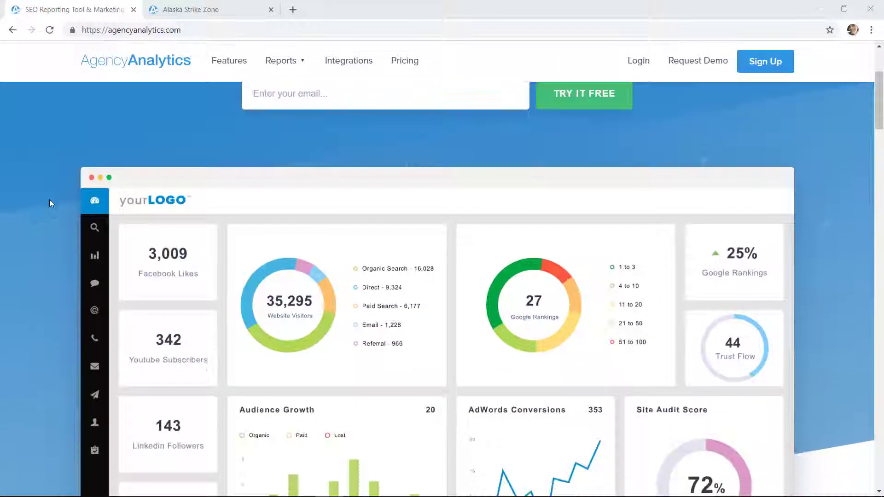
scroll(51, 203, "down", 2)
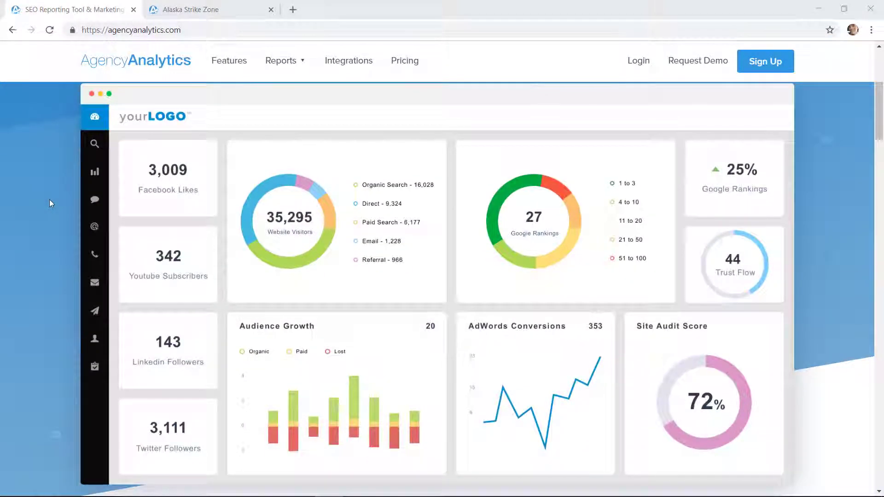
scroll(50, 203, "down", 3)
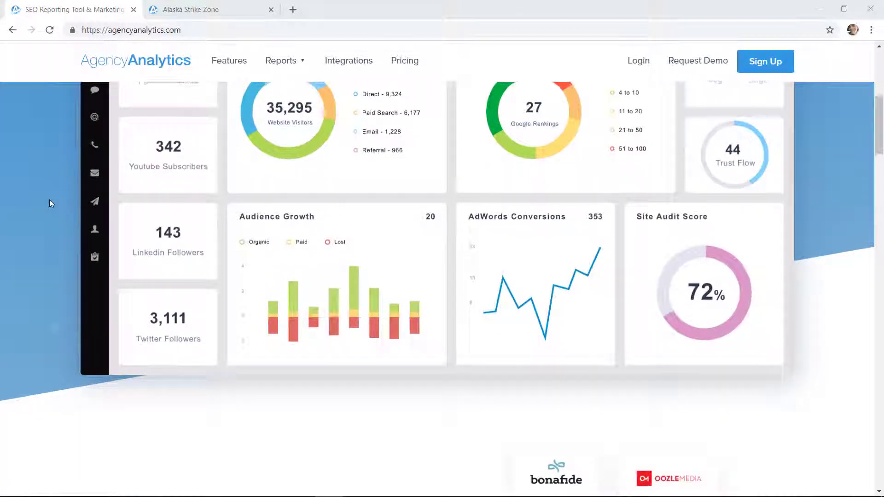
scroll(50, 203, "down", 4)
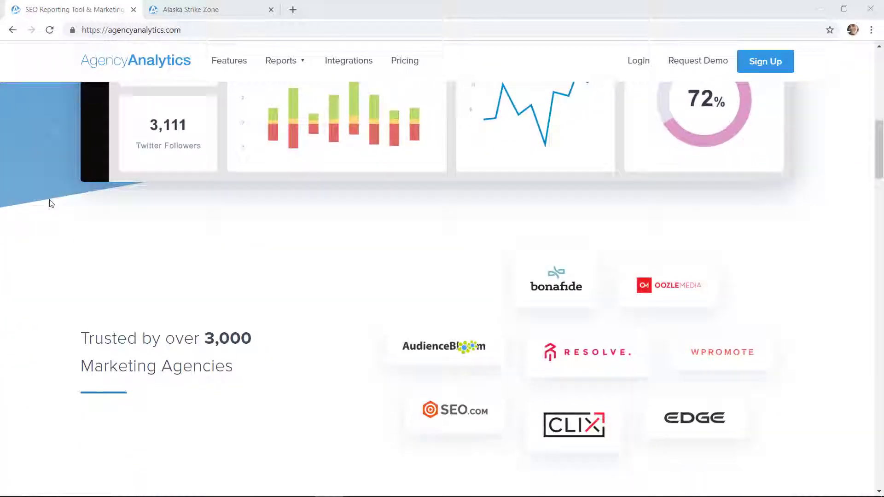
scroll(50, 203, "down", 2)
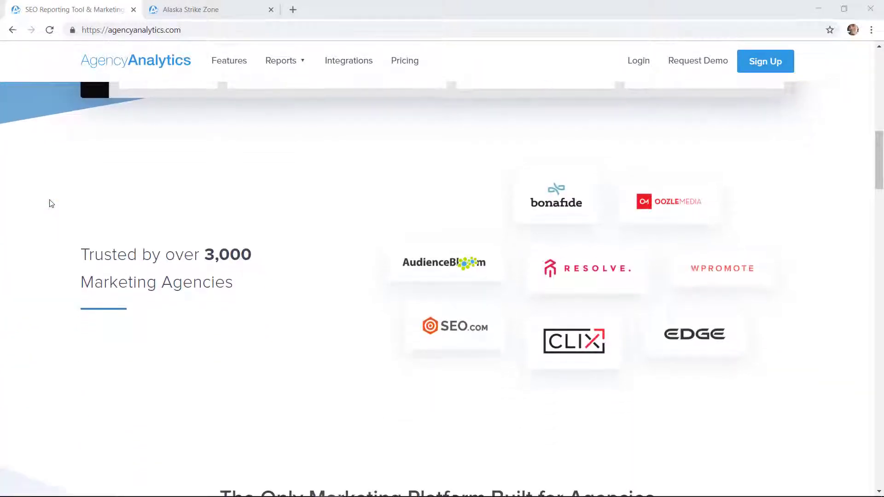
scroll(51, 203, "down", 5)
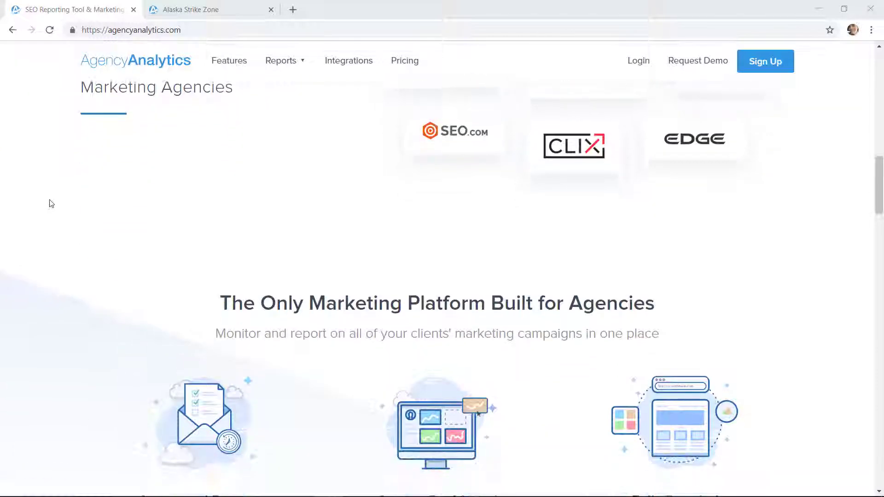
scroll(52, 203, "down", 3)
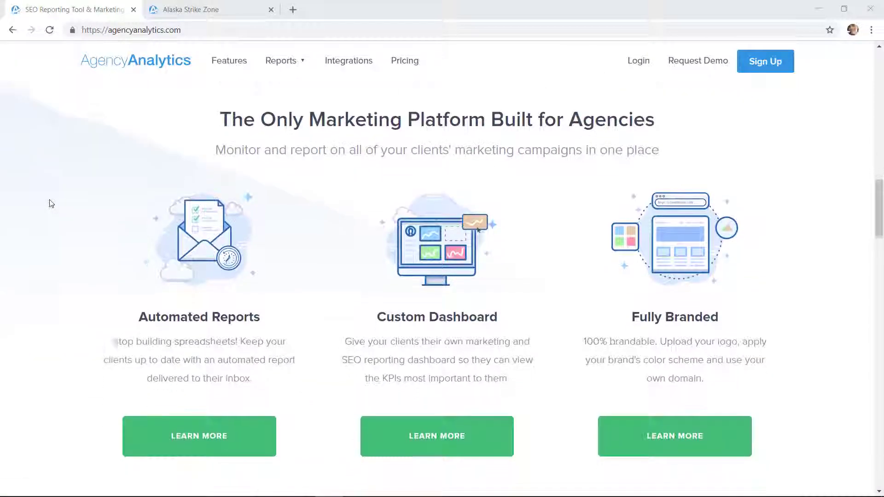
scroll(51, 203, "down", 5)
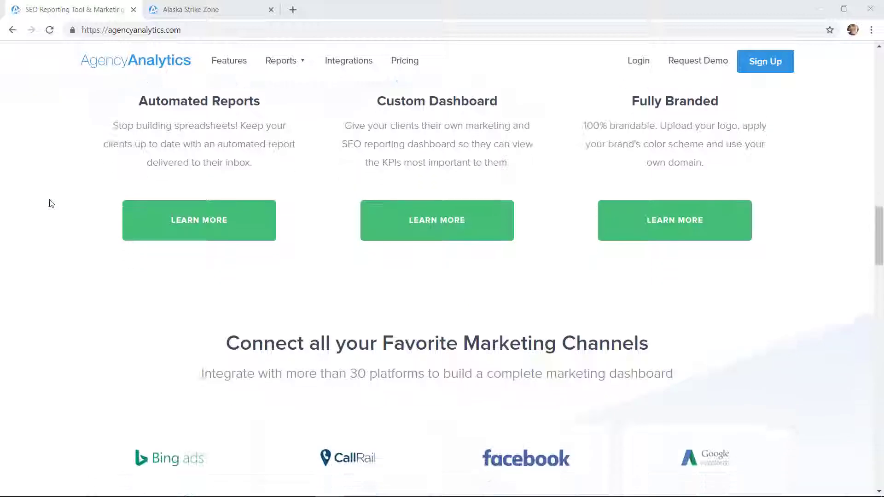
scroll(51, 203, "down", 4)
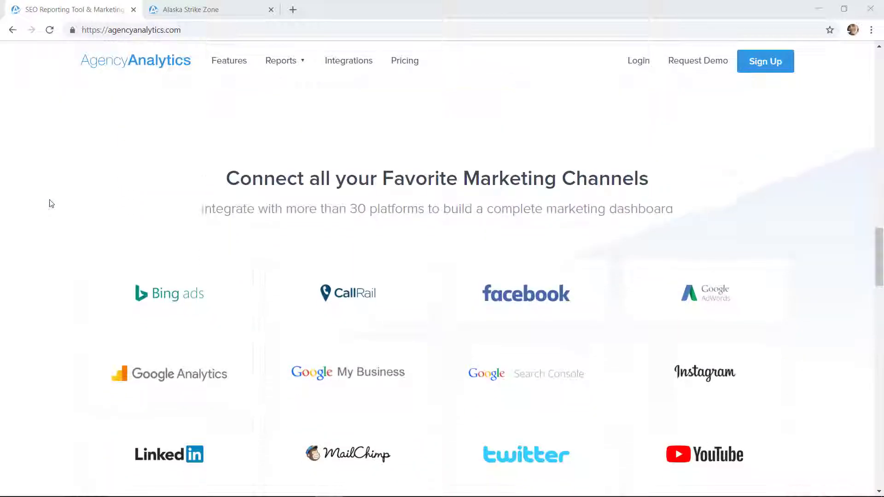